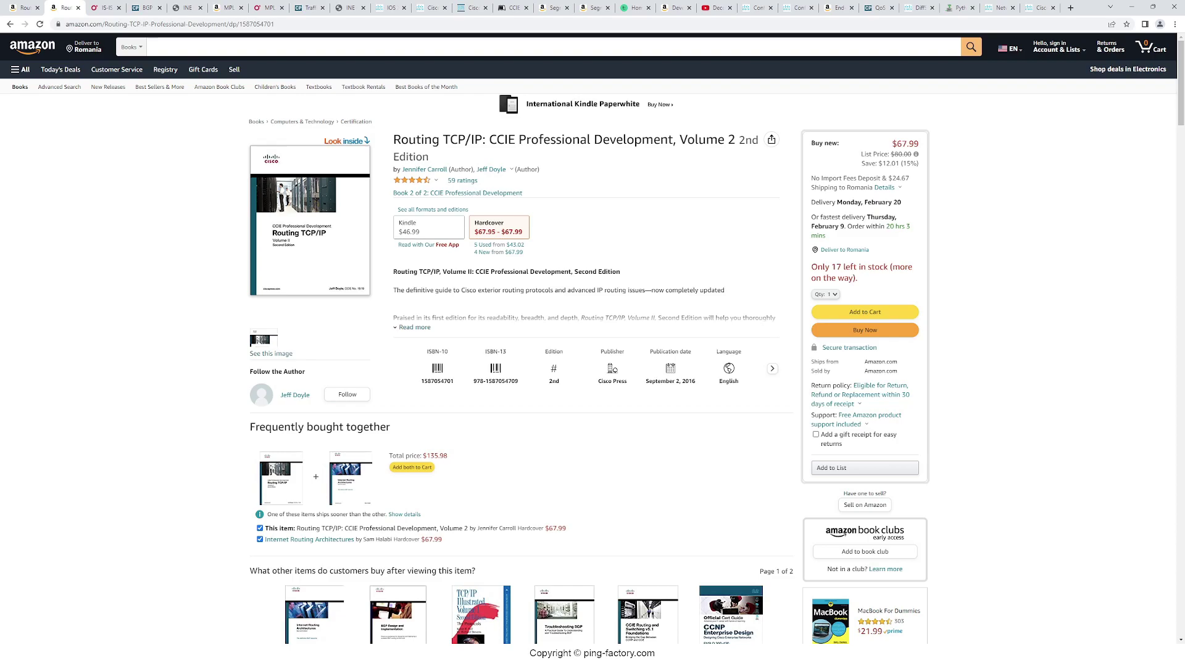
# Search Google for the OSPF and IS-IS book and reach its Amazon listing.
pyautogui.hotkey('ctrl', 'Tab')
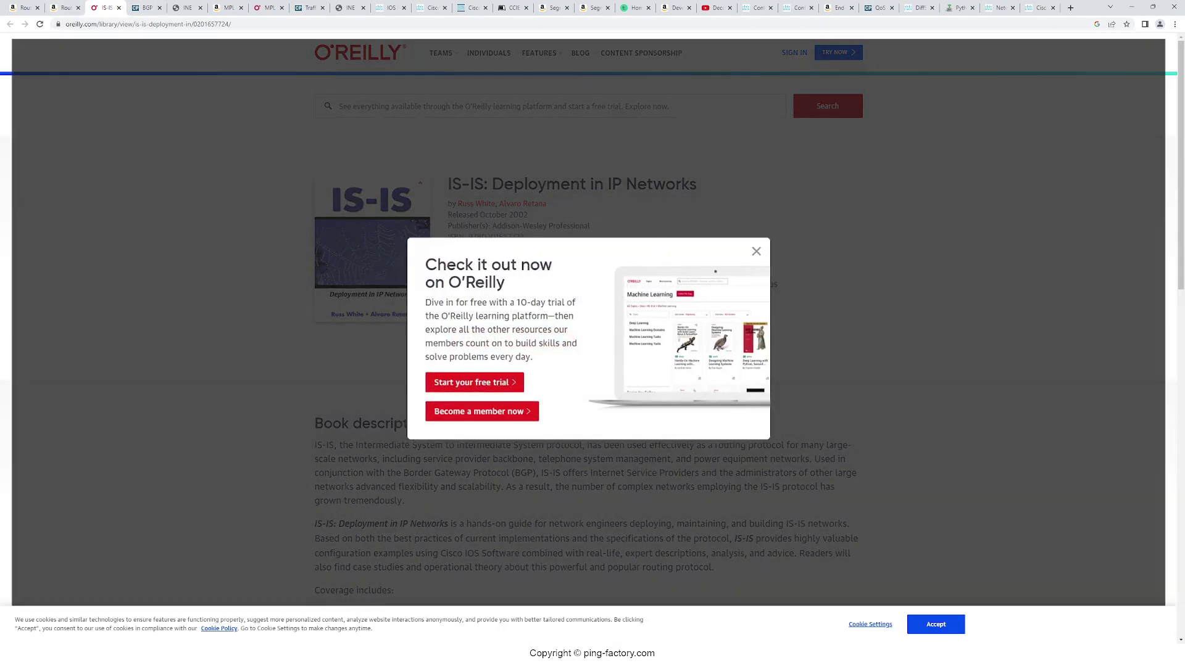
pyautogui.press('Escape')
pyautogui.click(1070, 8)
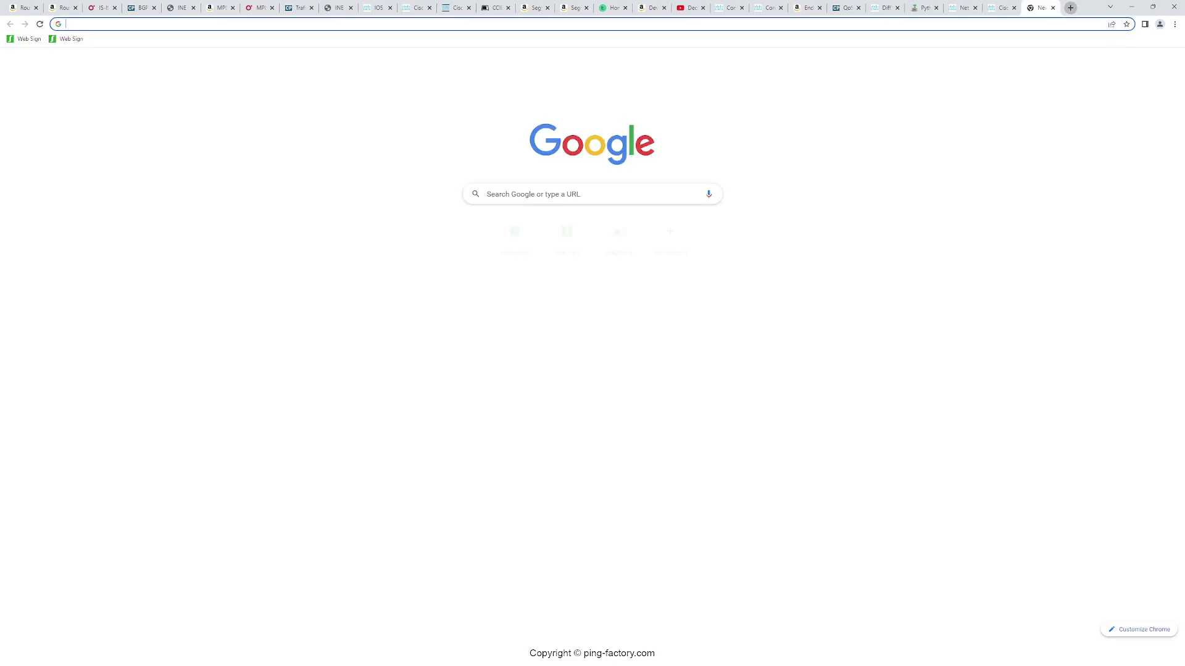
pyautogui.write('ospf')
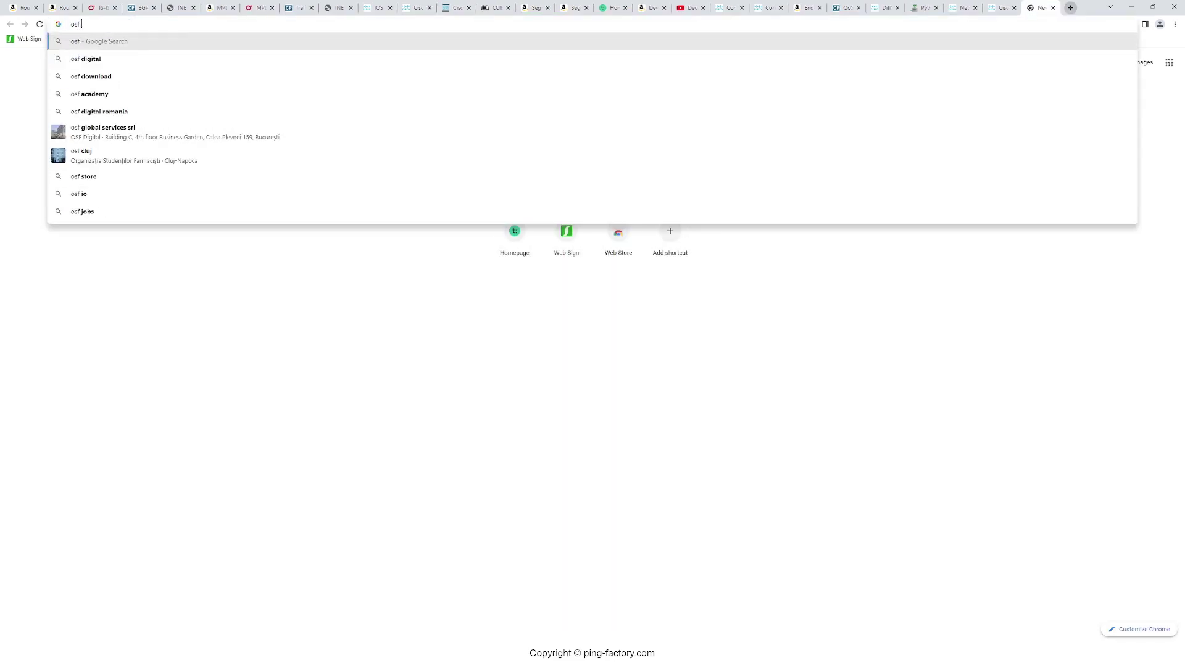
pyautogui.write(' and isis jeff doyle')
pyautogui.press('Return')
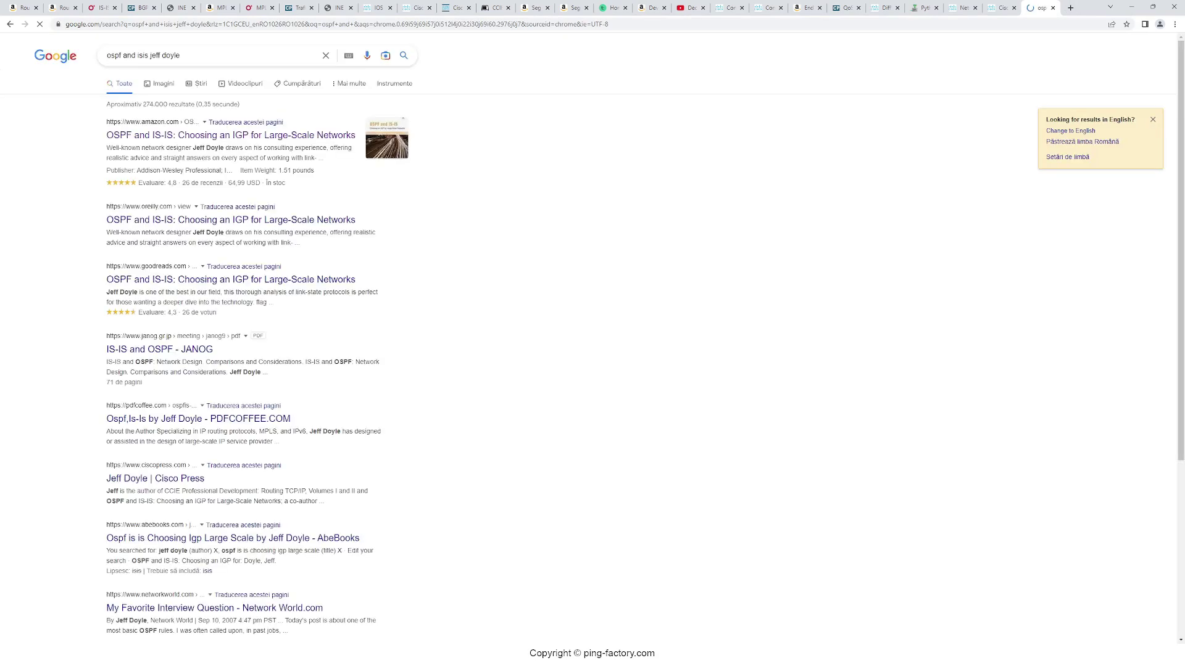
pyautogui.click(231, 135)
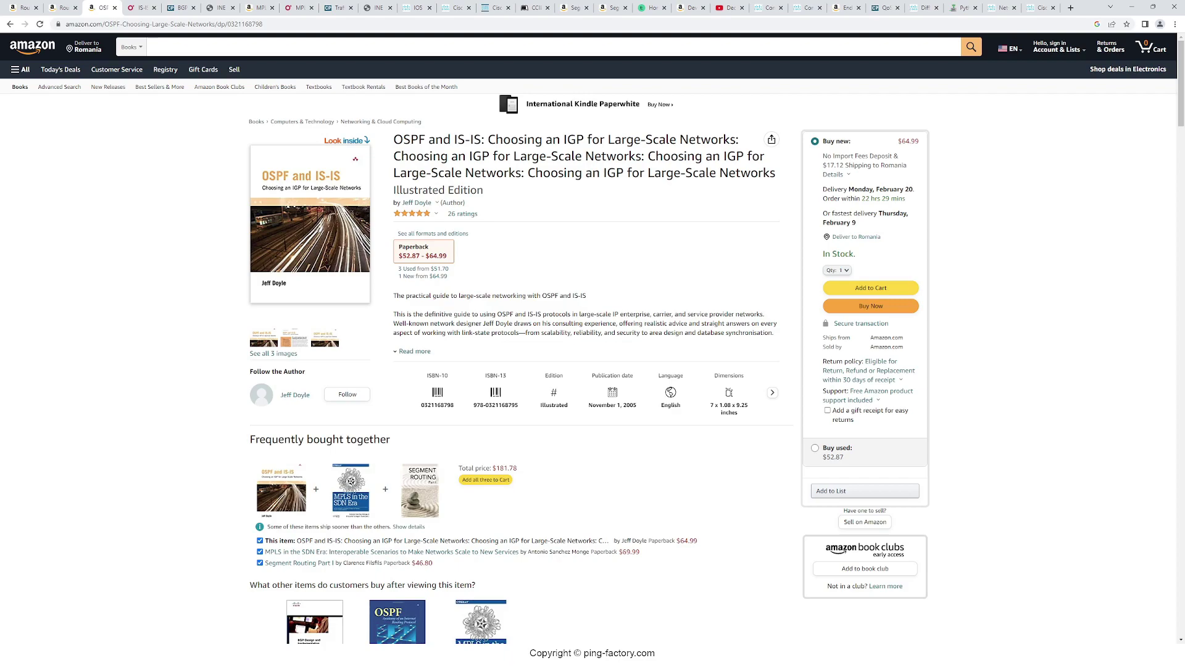
# Highlight the Amazon book title, then return to the O'Reilly IS-IS: Deployment in IP Networks page.
pyautogui.moveTo(395, 139); pyautogui.dragTo(648, 157)
pyautogui.click(142, 8)
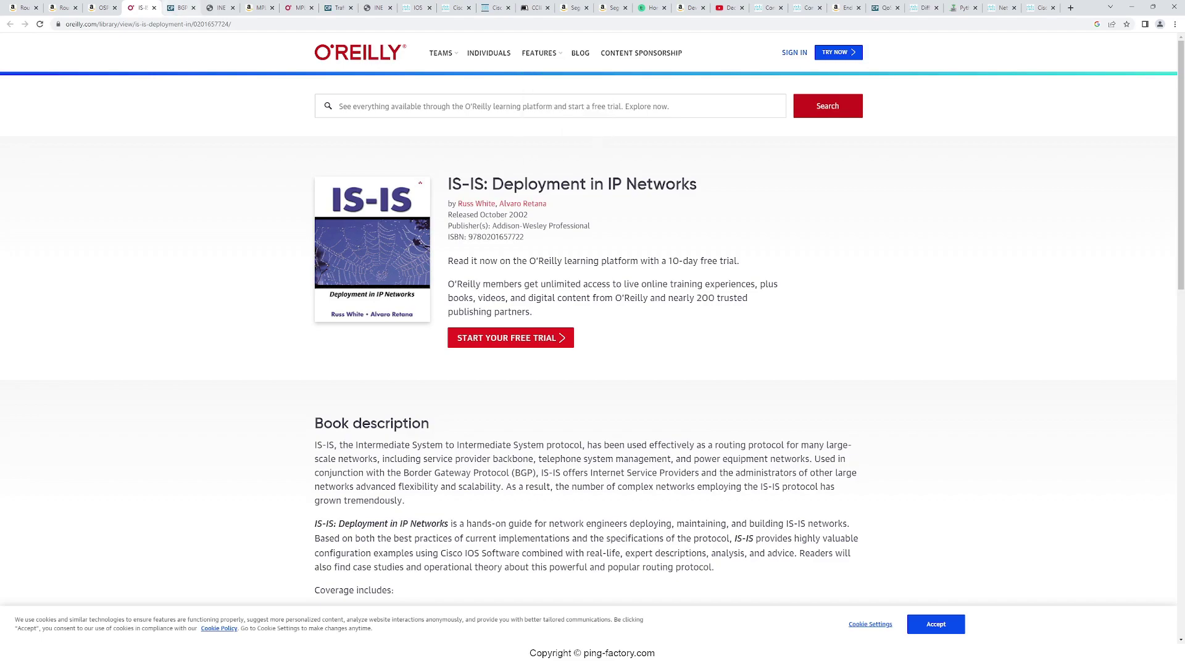
# Switch to the Cisco Press BGP Design book page.
pyautogui.click(181, 7)
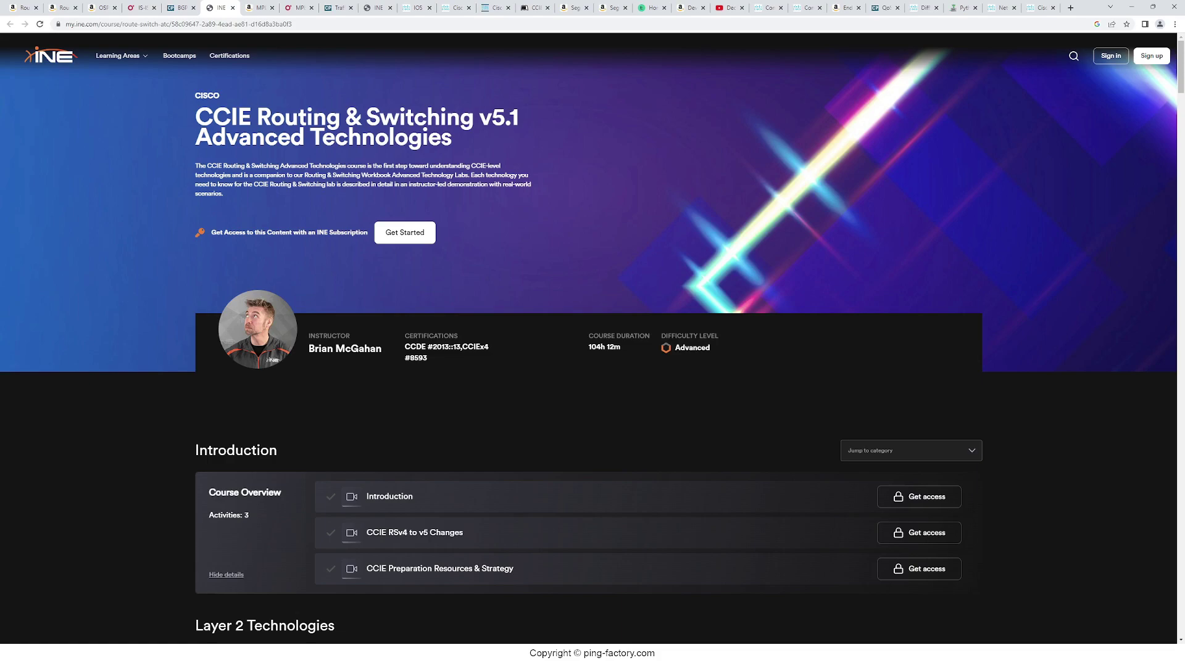
pyautogui.scroll(-3, 593, 371)
pyautogui.scroll(-5, 593, 370)
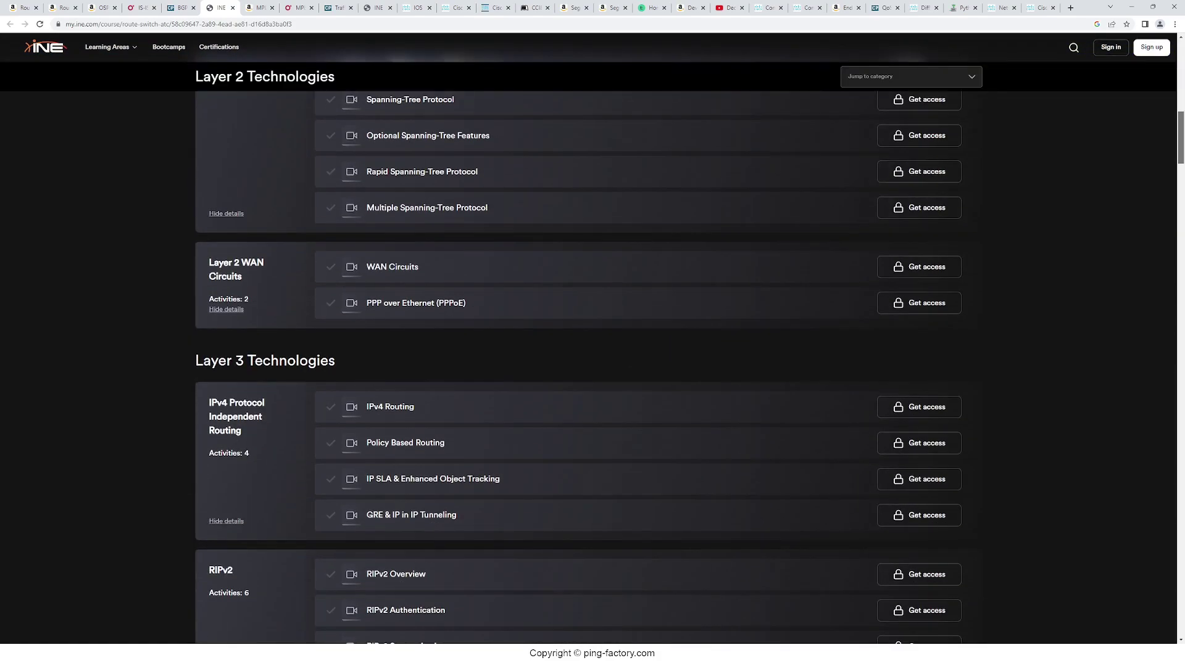
pyautogui.scroll(-2, 592, 370)
pyautogui.scroll(-2, 593, 370)
pyautogui.scroll(-2, 579, 370)
pyautogui.scroll(-5, 578, 370)
pyautogui.scroll(-2, 579, 370)
pyautogui.scroll(-4, 579, 370)
pyautogui.scroll(1, 592, 371)
pyautogui.scroll(-1, 593, 371)
pyautogui.scroll(-2, 592, 371)
pyautogui.scroll(-4, 593, 371)
pyautogui.scroll(-1, 593, 371)
pyautogui.scroll(-1, 593, 370)
pyautogui.scroll(-2, 593, 371)
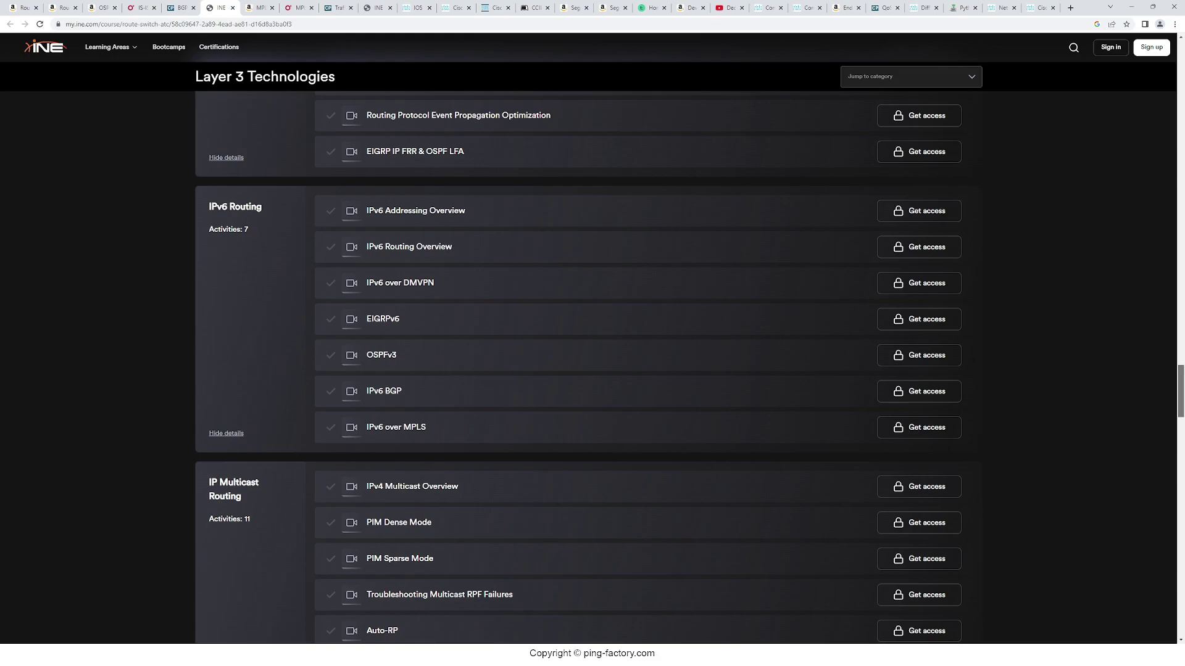
pyautogui.scroll(-1, 593, 370)
pyautogui.scroll(-2, 592, 371)
pyautogui.scroll(-3, 592, 370)
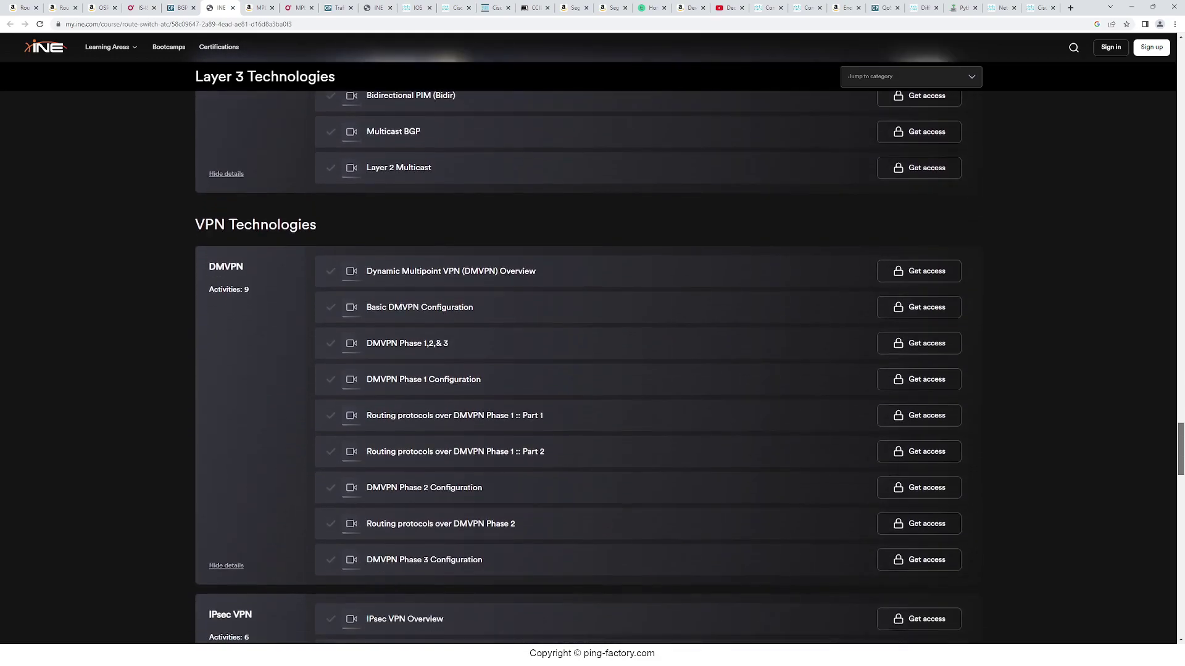
pyautogui.scroll(-5, 592, 371)
pyautogui.scroll(-3, 593, 370)
pyautogui.scroll(-2, 592, 370)
pyautogui.scroll(-2, 592, 370)
pyautogui.scroll(-2, 593, 370)
pyautogui.scroll(3, 592, 370)
pyautogui.scroll(10, 592, 371)
pyautogui.scroll(10, 593, 371)
pyautogui.scroll(10, 592, 371)
pyautogui.scroll(2, 593, 371)
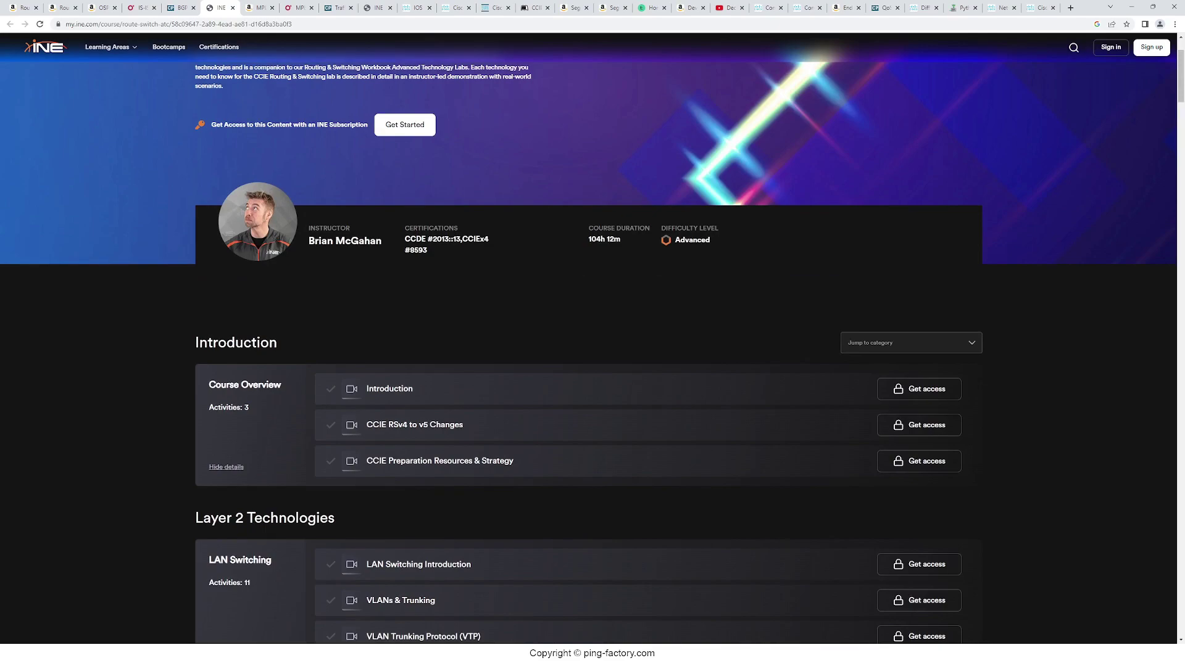
pyautogui.scroll(2, 592, 371)
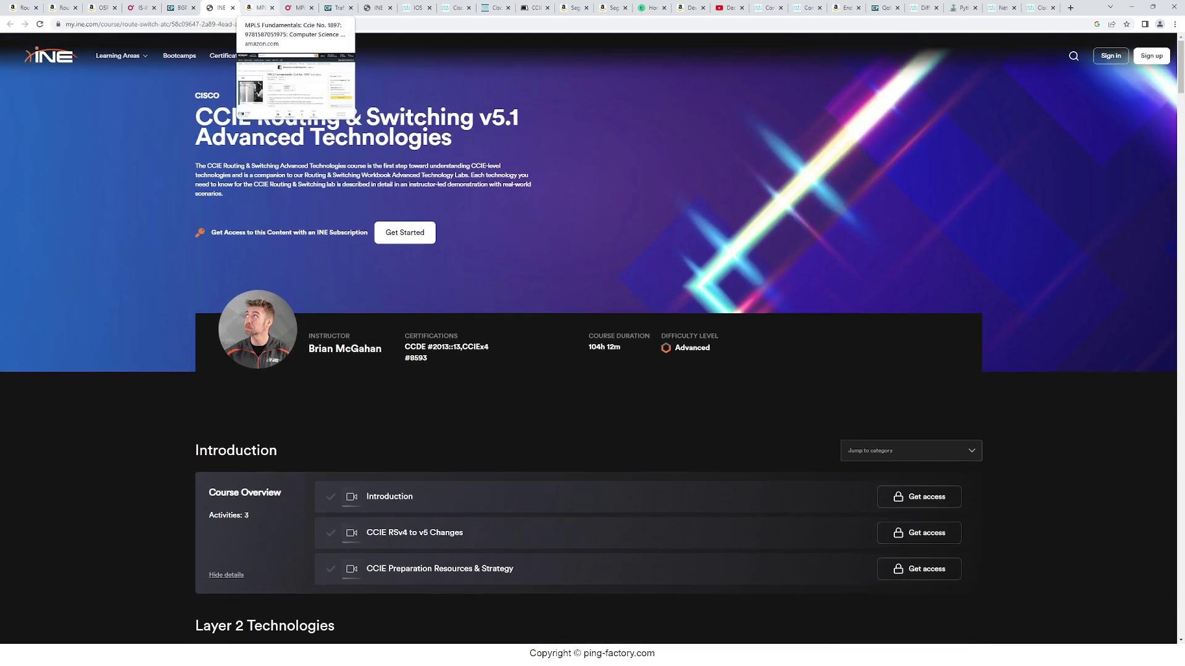
# Highlight the MPLS Fundamentals title repeatedly on its Amazon page.
pyautogui.click(257, 8)
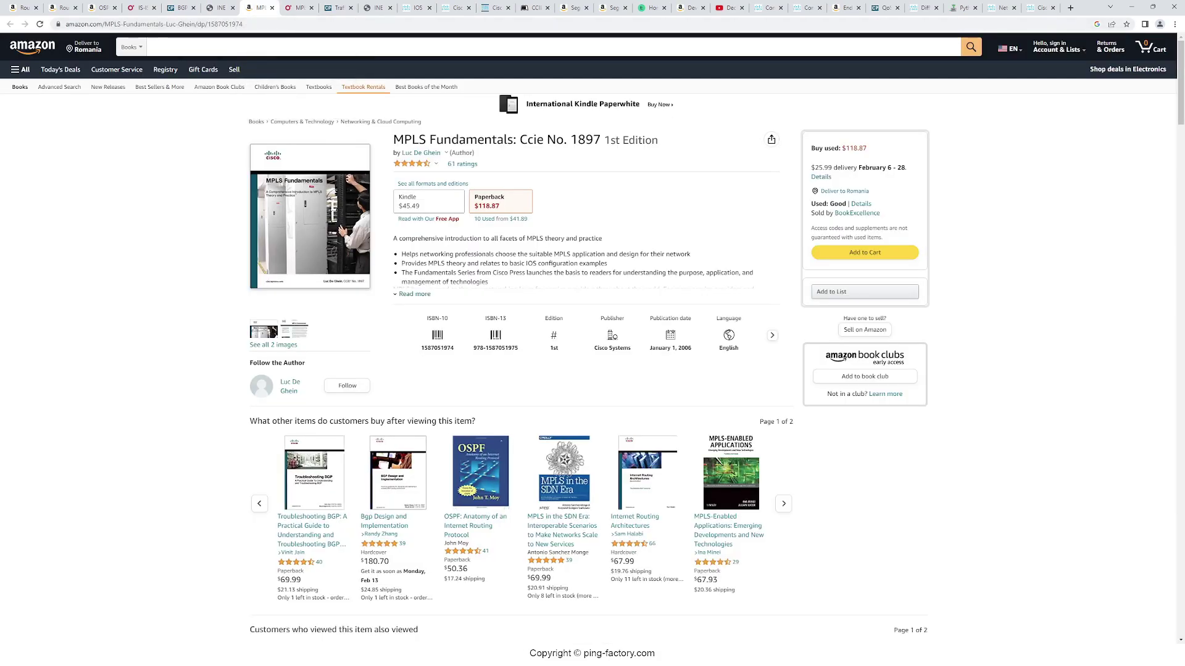
pyautogui.moveTo(394, 139); pyautogui.dragTo(513, 139)
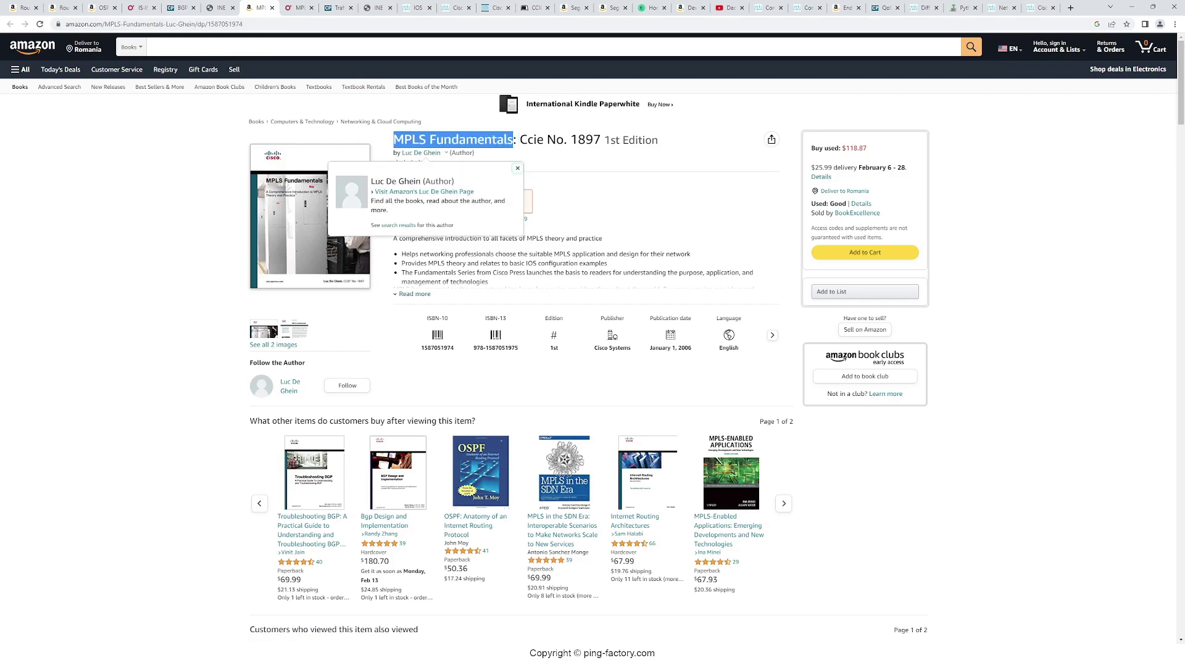
pyautogui.click(445, 153)
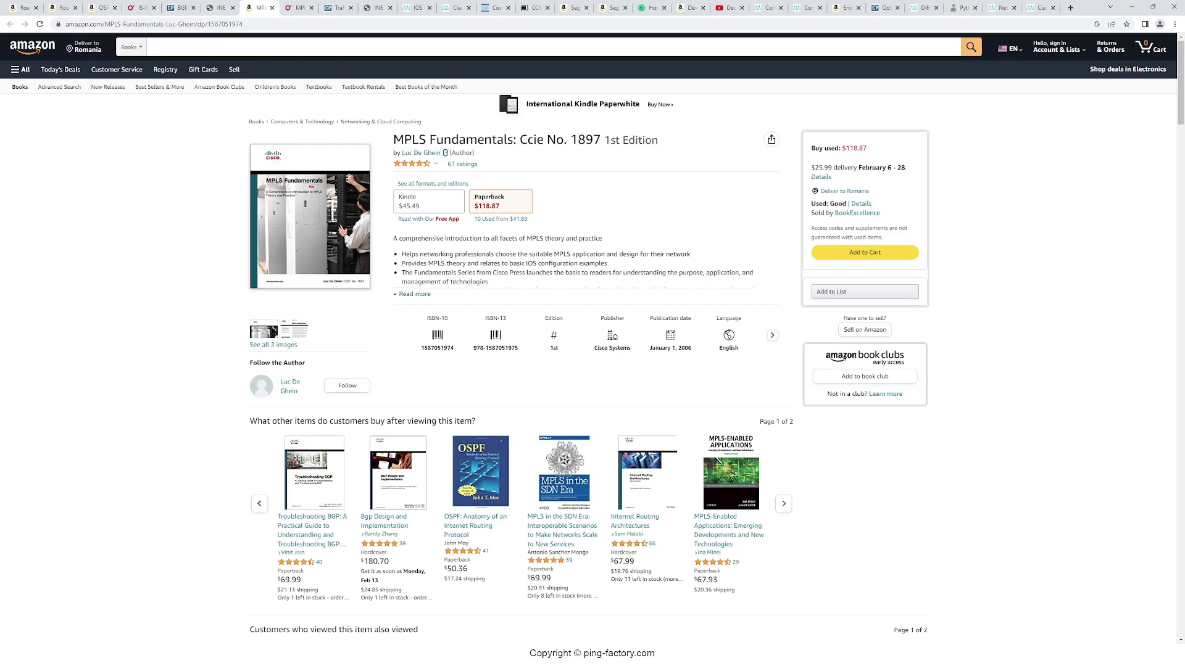
pyautogui.moveTo(394, 140); pyautogui.dragTo(515, 140)
pyautogui.click(515, 139)
pyautogui.moveTo(394, 139); pyautogui.dragTo(514, 139)
pyautogui.click(515, 140)
# Move to O'Reilly's MPLS in the SDN Era page and highlight its title.
pyautogui.hotkey('ctrl', 'Tab')
pyautogui.moveTo(449, 184); pyautogui.dragTo(601, 184)
pyautogui.click(601, 183)
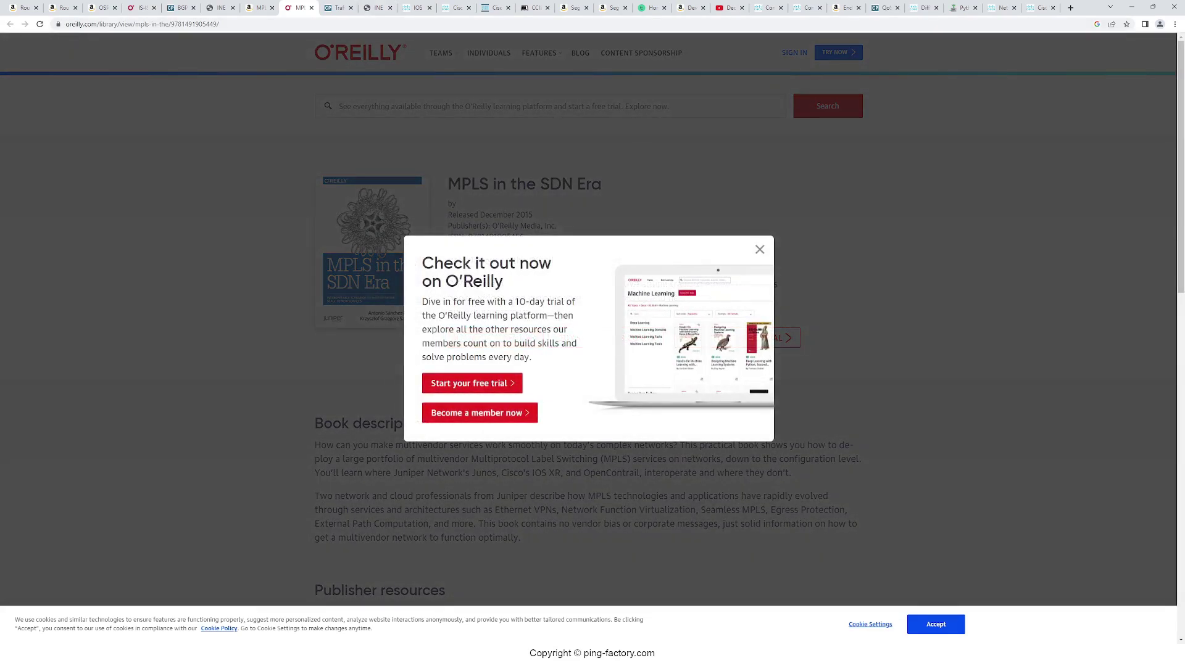
# Dismiss the free-trial popup and switch to the Traffic Engineering with MPLS page.
pyautogui.click(760, 248)
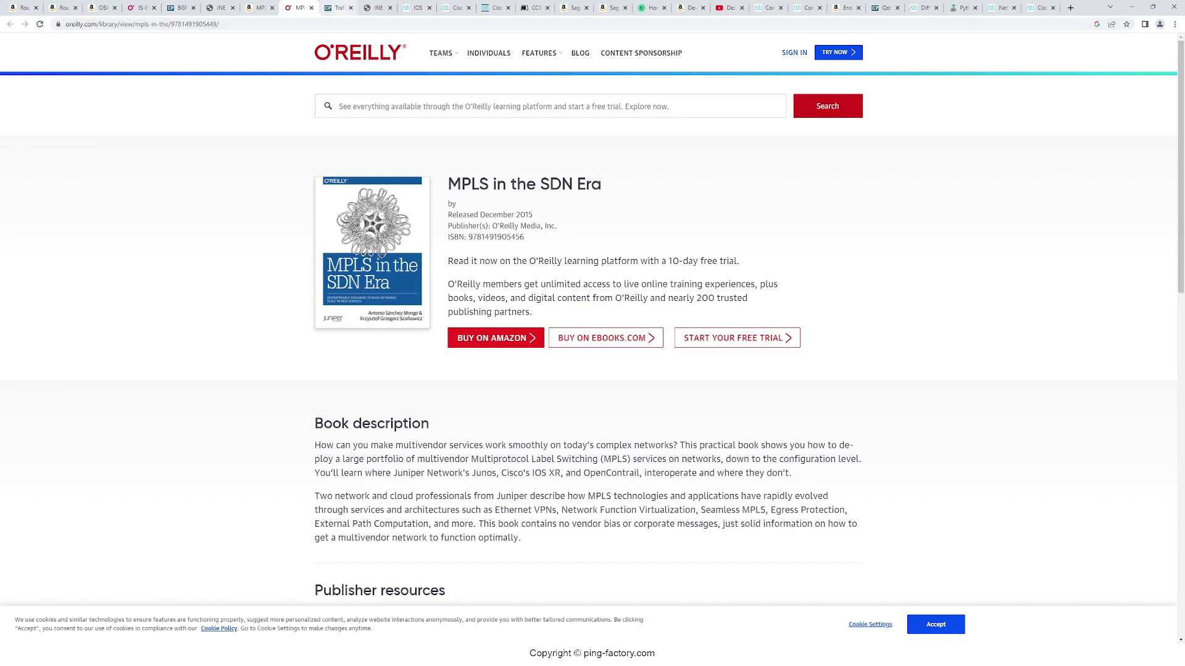
pyautogui.click(339, 7)
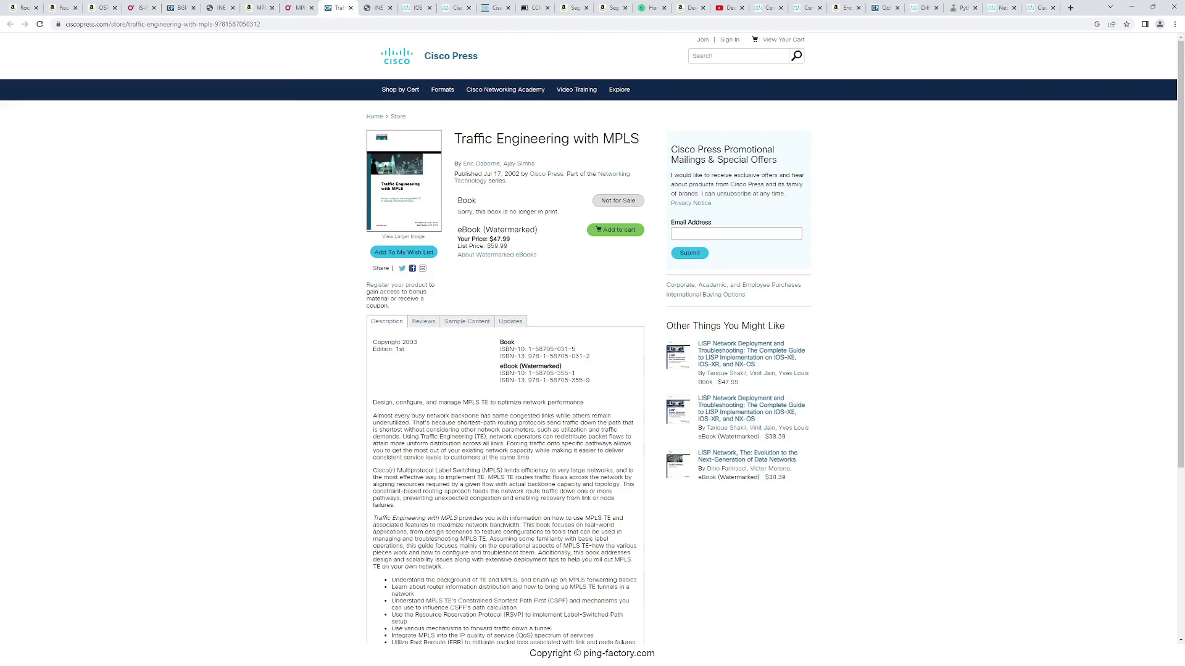
# Highlight the Traffic Engineering with MPLS title, then start a new browser tab.
pyautogui.moveTo(477, 139)
pyautogui.mouseDown()
pyautogui.moveTo(639, 138)
pyautogui.moveTo(505, 139)
pyautogui.moveTo(624, 139)
pyautogui.mouseUp()
pyautogui.moveTo(476, 140); pyautogui.dragTo(614, 139)
pyautogui.click(546, 139)
pyautogui.click(1070, 8)
pyautogui.write('you')
# Reach YouTube and search 'lab minutes service provider', then shorten it to 'lab minutes sp'.
pyautogui.press('Return')
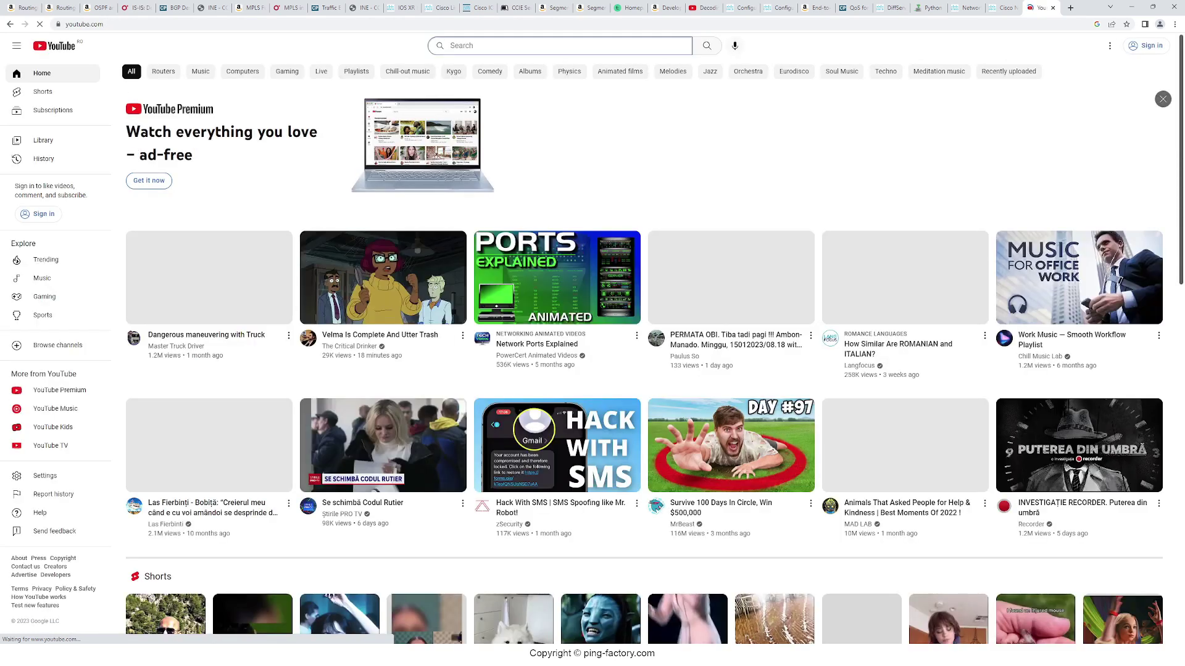
pyautogui.write('lab minutes')
pyautogui.press('Return')
pyautogui.write('service provider')
pyautogui.press('Return')
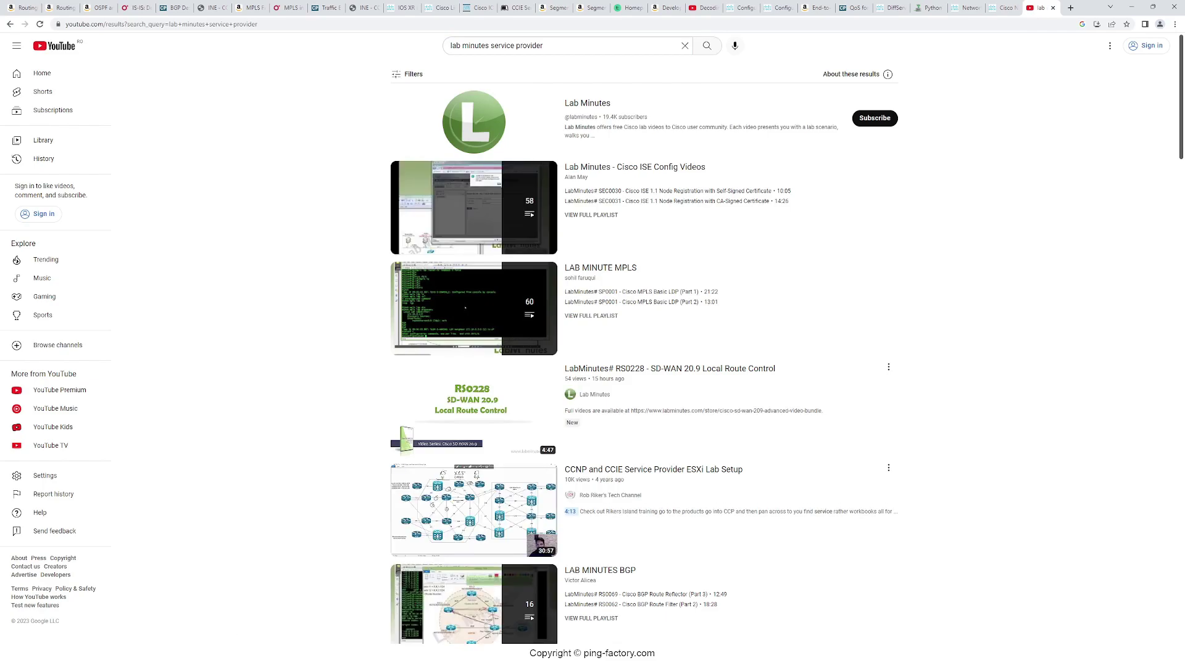
pyautogui.hotkey('ctrl', 'shift', 'Left')
pyautogui.hotkey('ctrl', 'shift', 'Left')
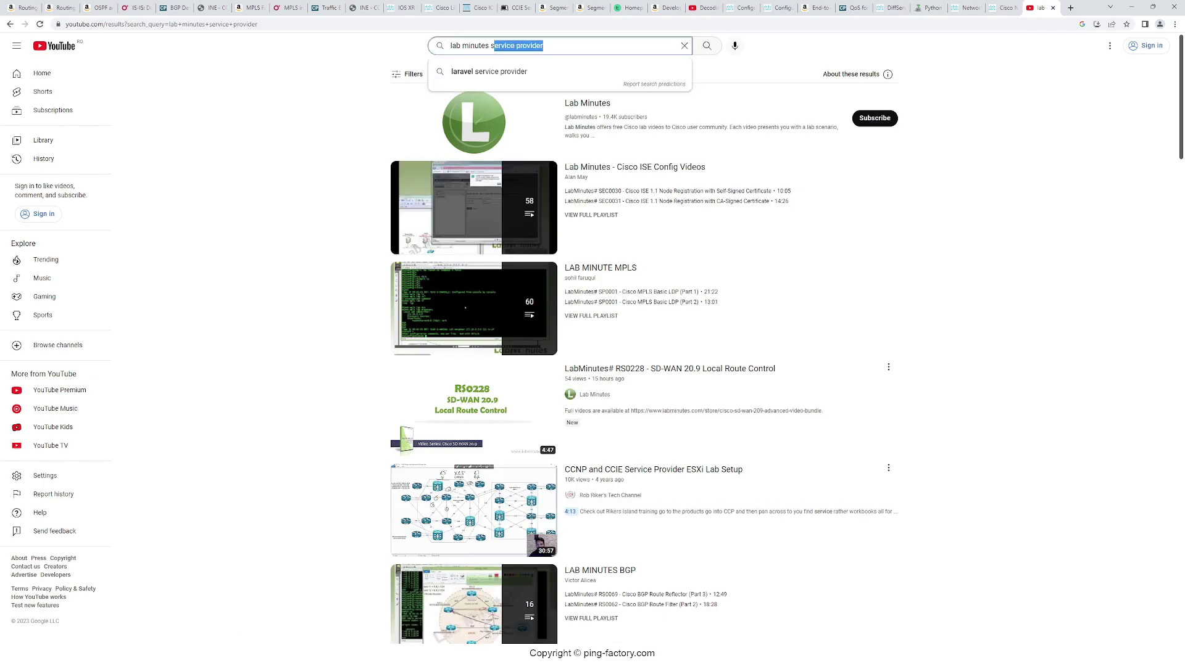
pyautogui.write('sp')
pyautogui.press('Return')
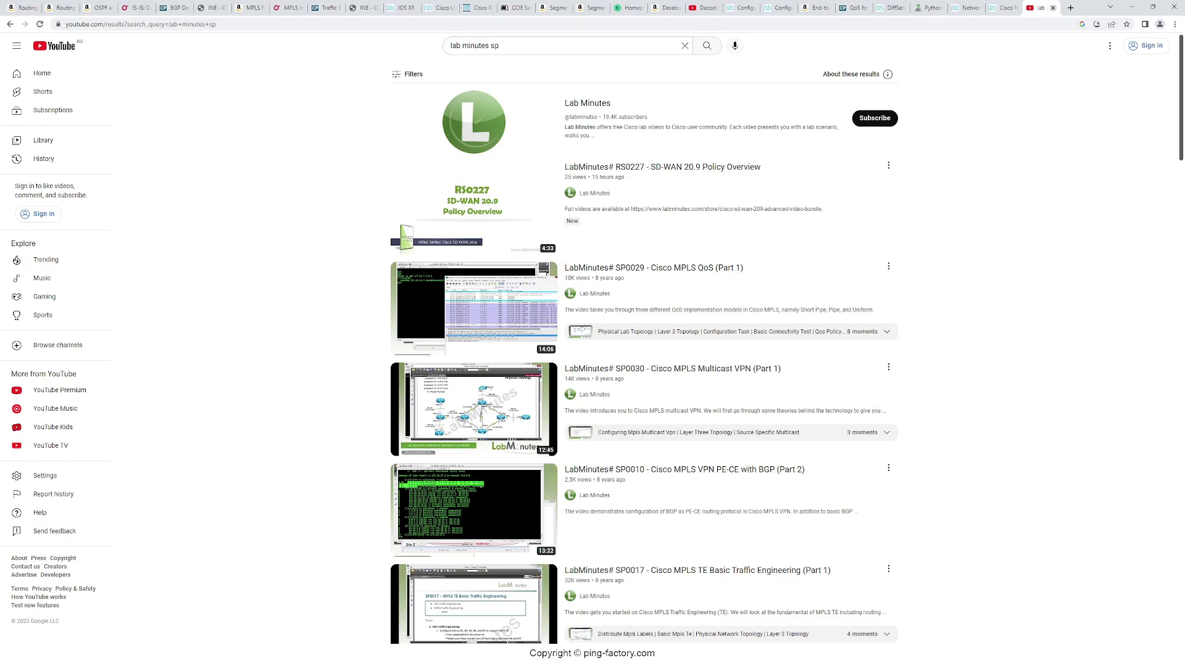
pyautogui.click(332, 8)
# Review the INE CCIE Service Provider v5.0 path, then move to the IOS XR L2VPN tech note.
pyautogui.click(375, 8)
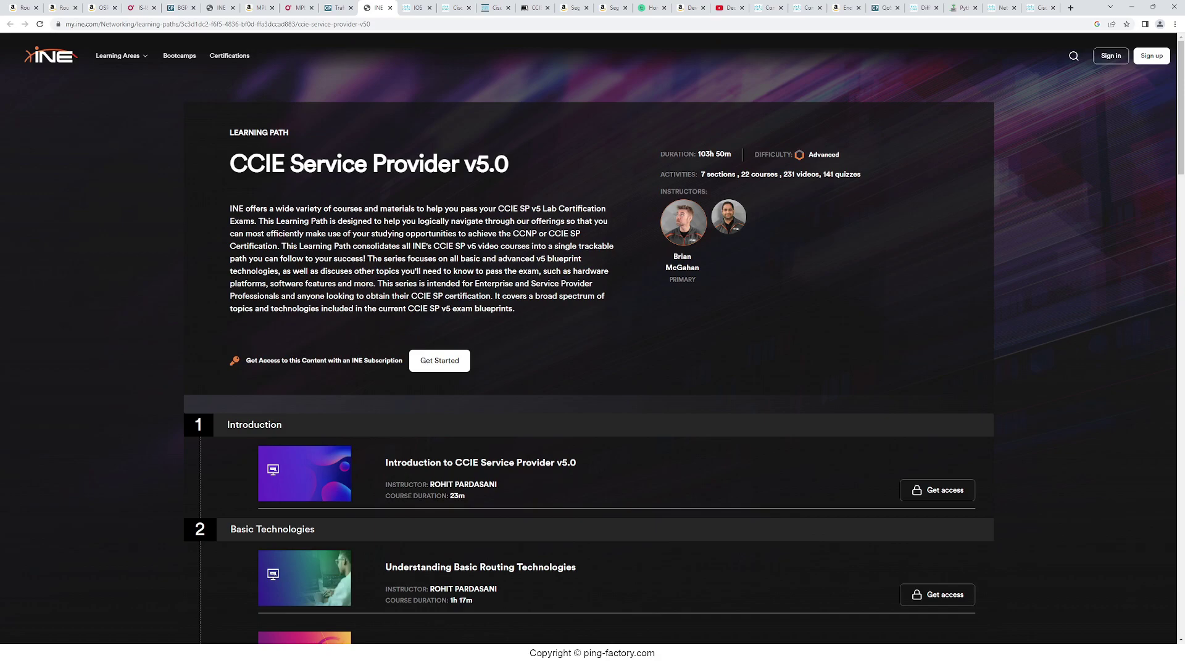
pyautogui.scroll(-2, 593, 343)
pyautogui.scroll(-2, 592, 342)
pyautogui.scroll(-3, 592, 342)
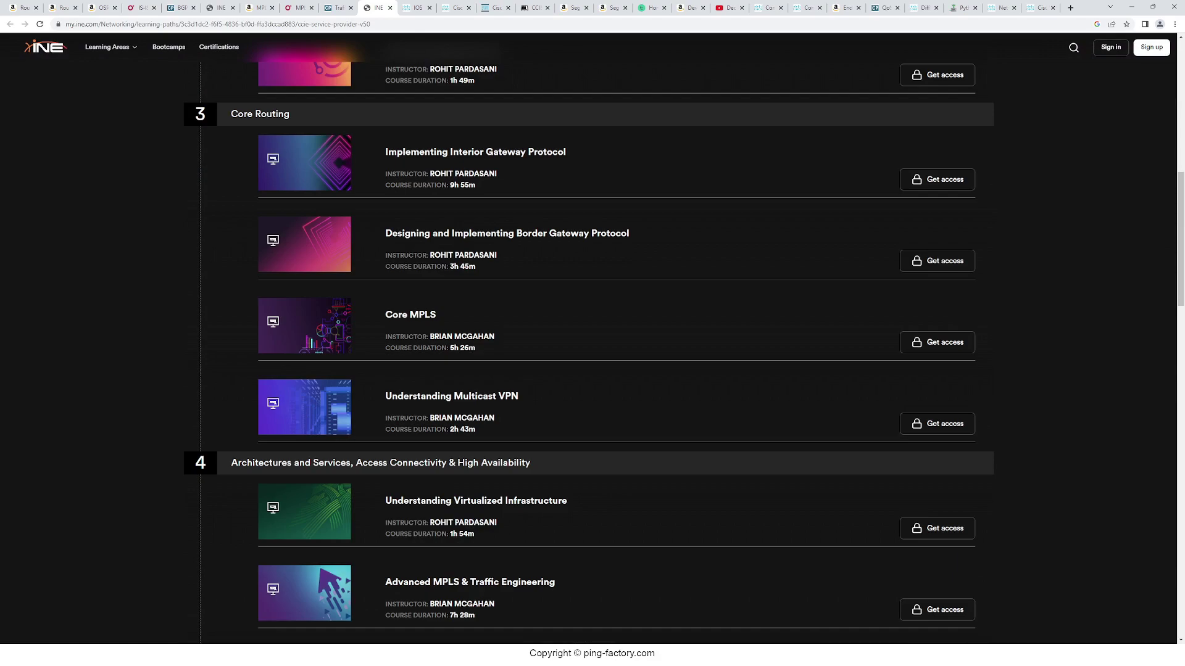
pyautogui.scroll(-1, 592, 343)
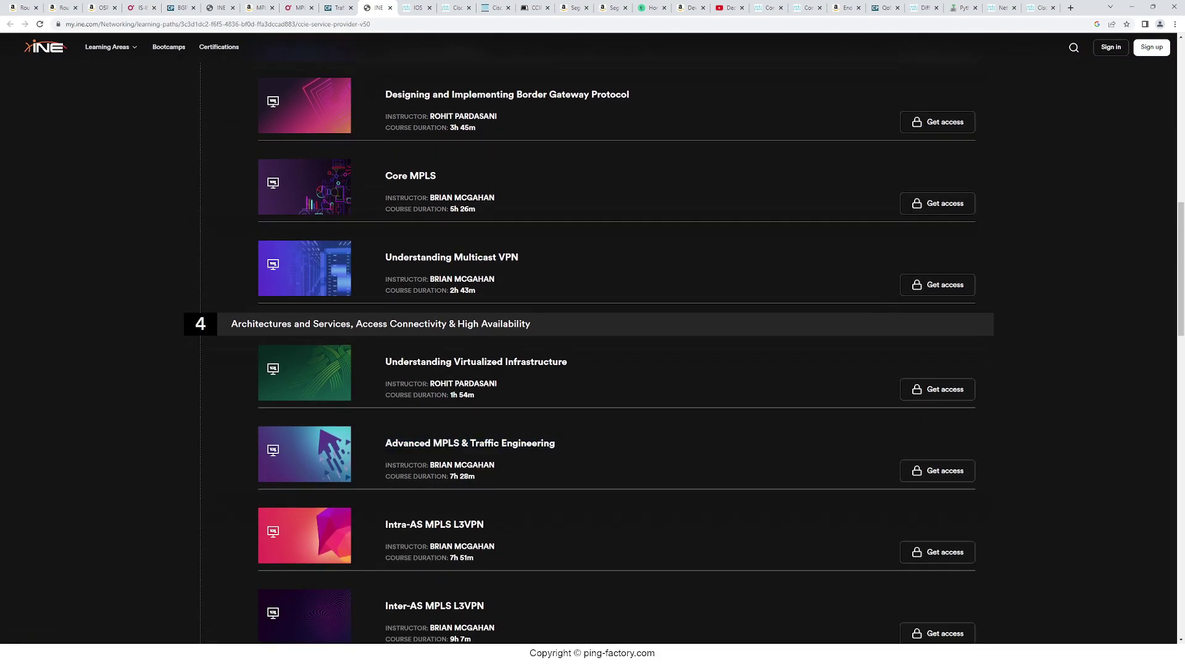
pyautogui.scroll(-1, 593, 343)
pyautogui.scroll(-1, 593, 342)
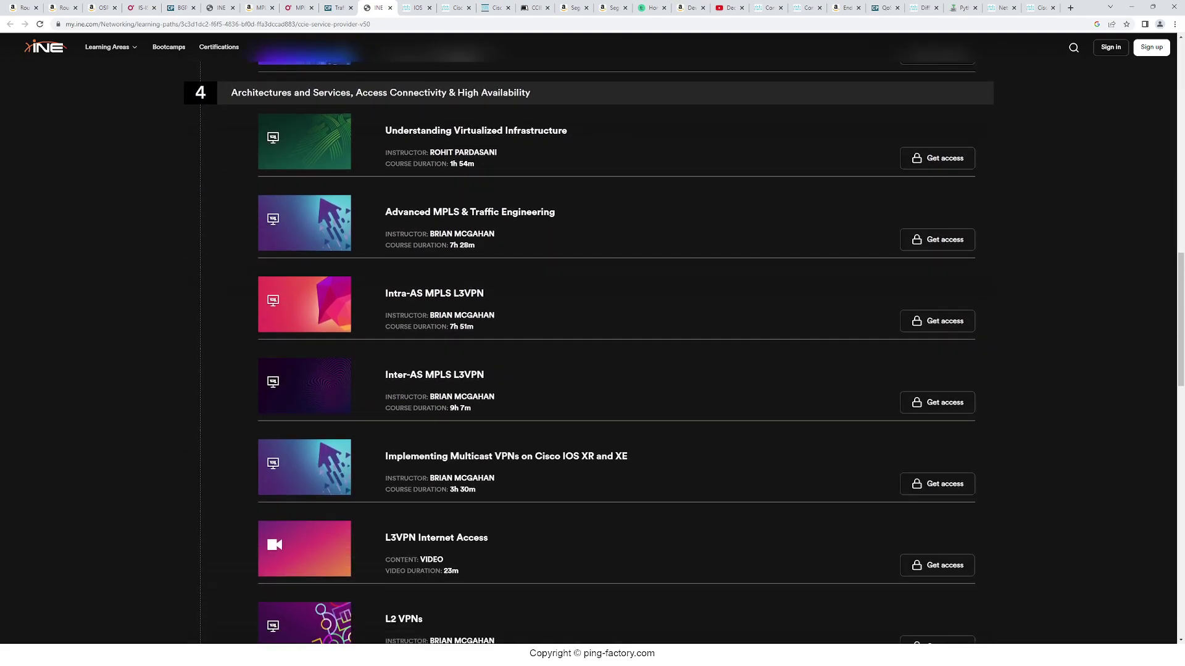
pyautogui.scroll(-1, 593, 343)
pyautogui.scroll(-1, 592, 342)
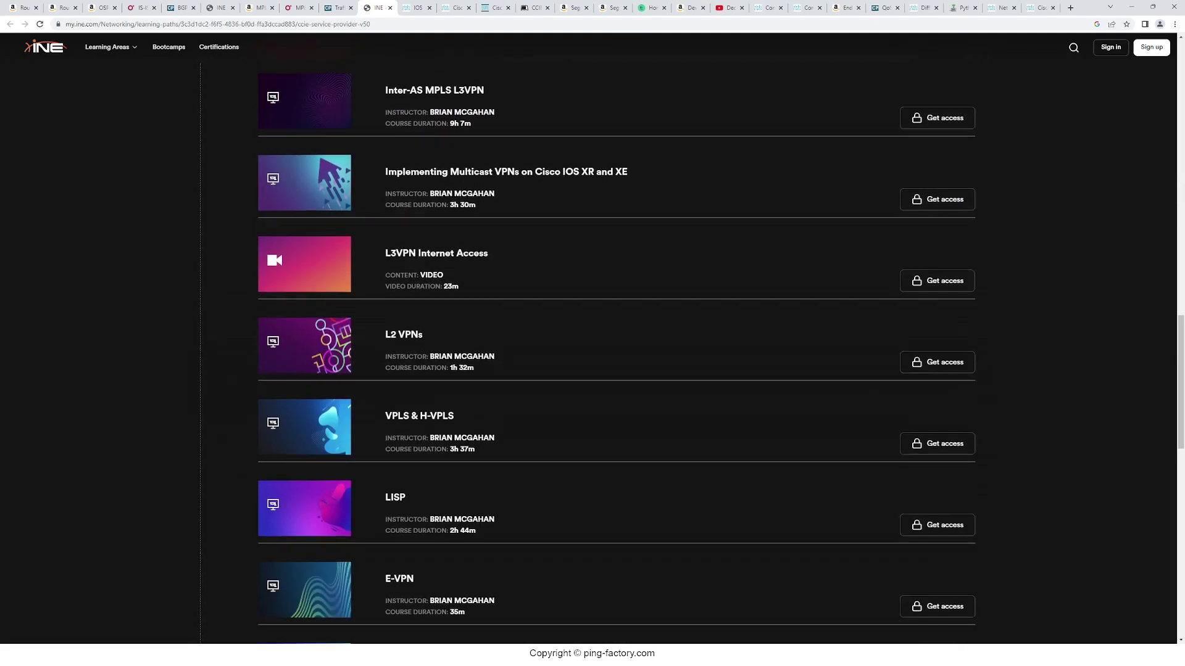
pyautogui.scroll(-1, 592, 343)
pyautogui.scroll(2, 592, 343)
pyautogui.scroll(3, 593, 343)
pyautogui.scroll(2, 593, 343)
pyautogui.scroll(2, 592, 343)
pyautogui.scroll(2, 592, 343)
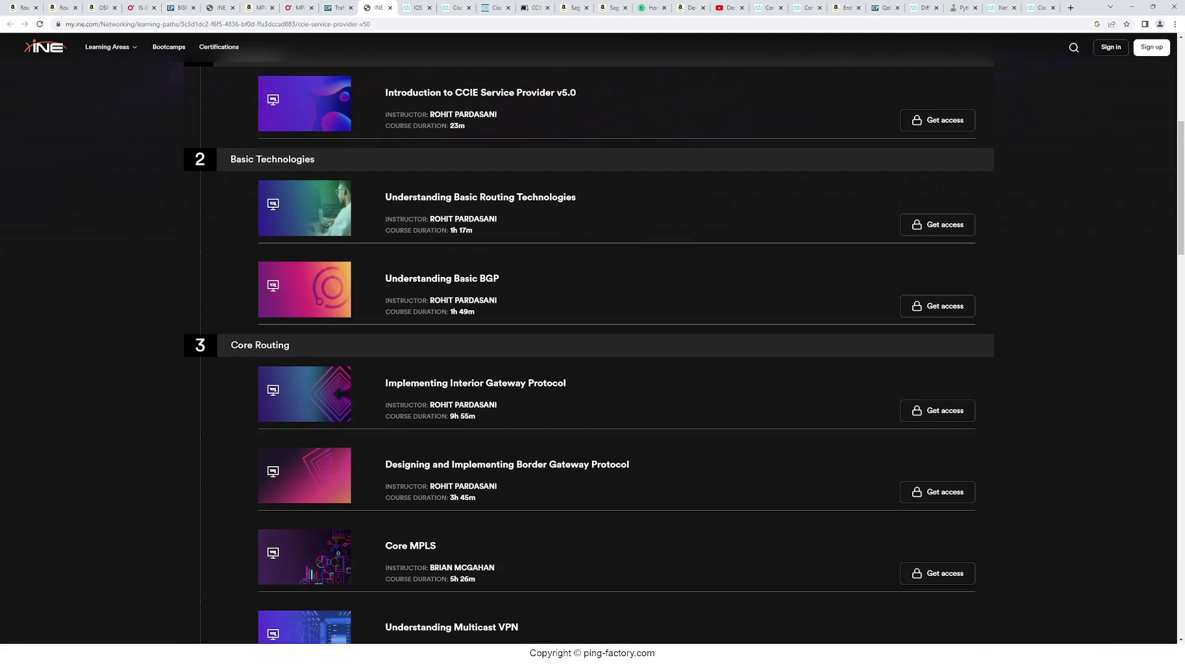
pyautogui.scroll(2, 593, 344)
pyautogui.scroll(3, 593, 343)
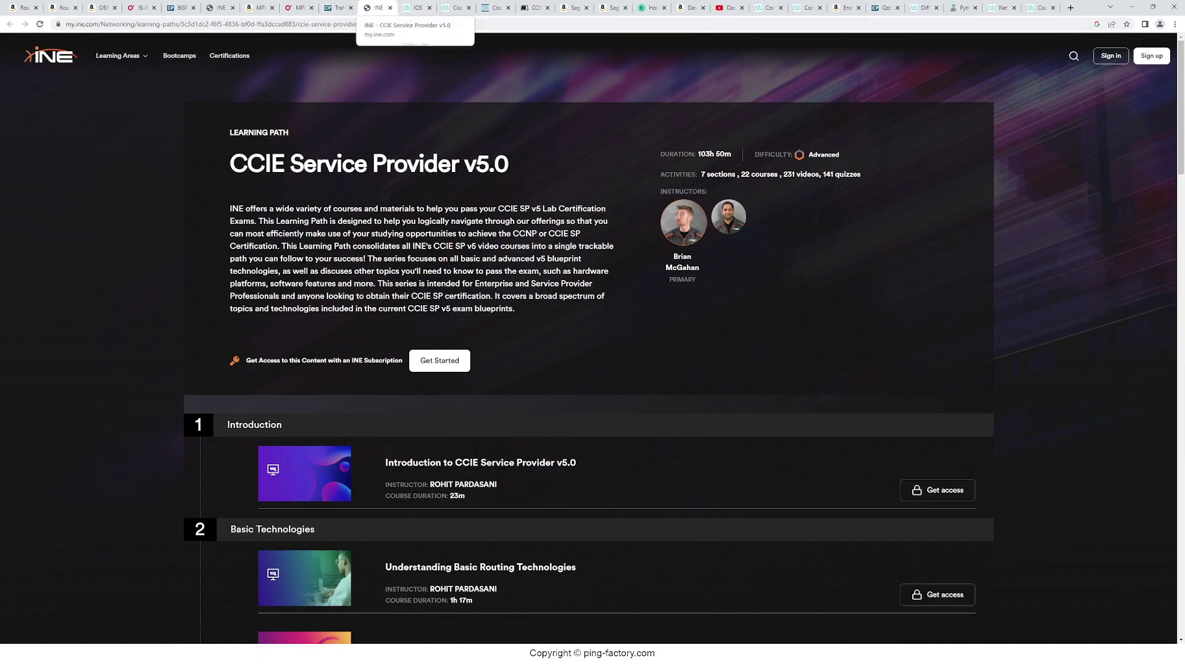
pyautogui.click(417, 7)
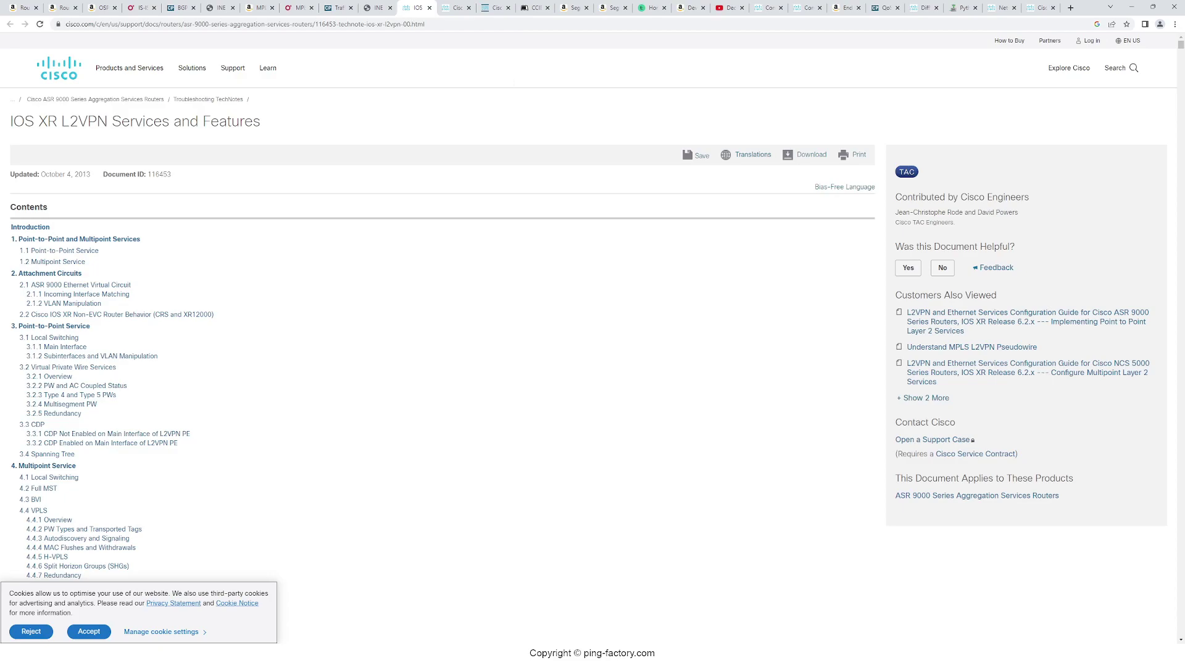
# Accept the Cisco.com cookie notice on the IOS XR L2VPN tech note.
pyautogui.click(89, 631)
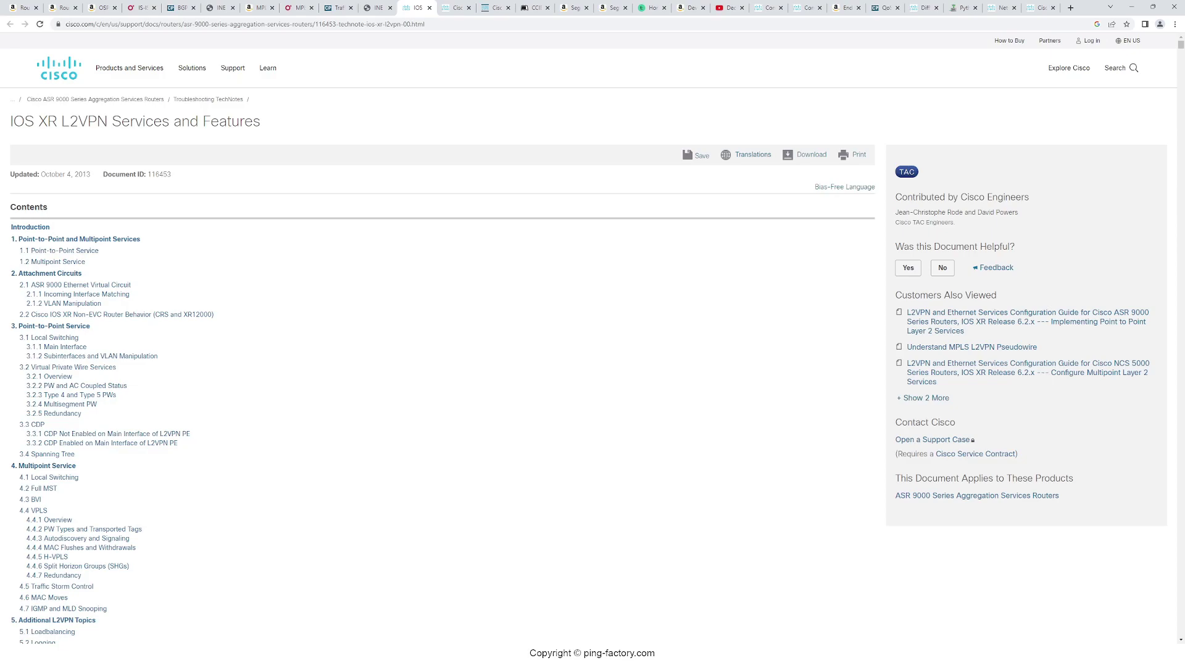
pyautogui.scroll(-3, 593, 340)
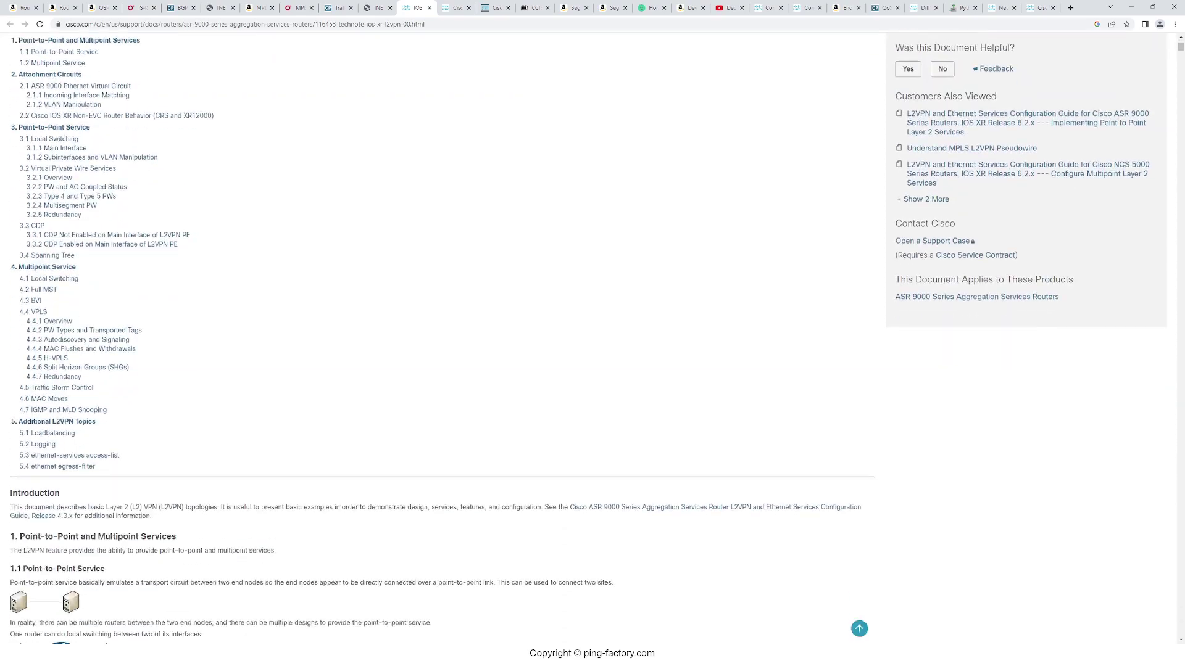
pyautogui.scroll(-3, 593, 340)
pyautogui.scroll(-3, 593, 339)
pyautogui.scroll(-3, 593, 339)
pyautogui.scroll(-3, 592, 340)
pyautogui.scroll(-3, 592, 339)
pyautogui.scroll(-3, 593, 340)
pyautogui.scroll(-3, 593, 339)
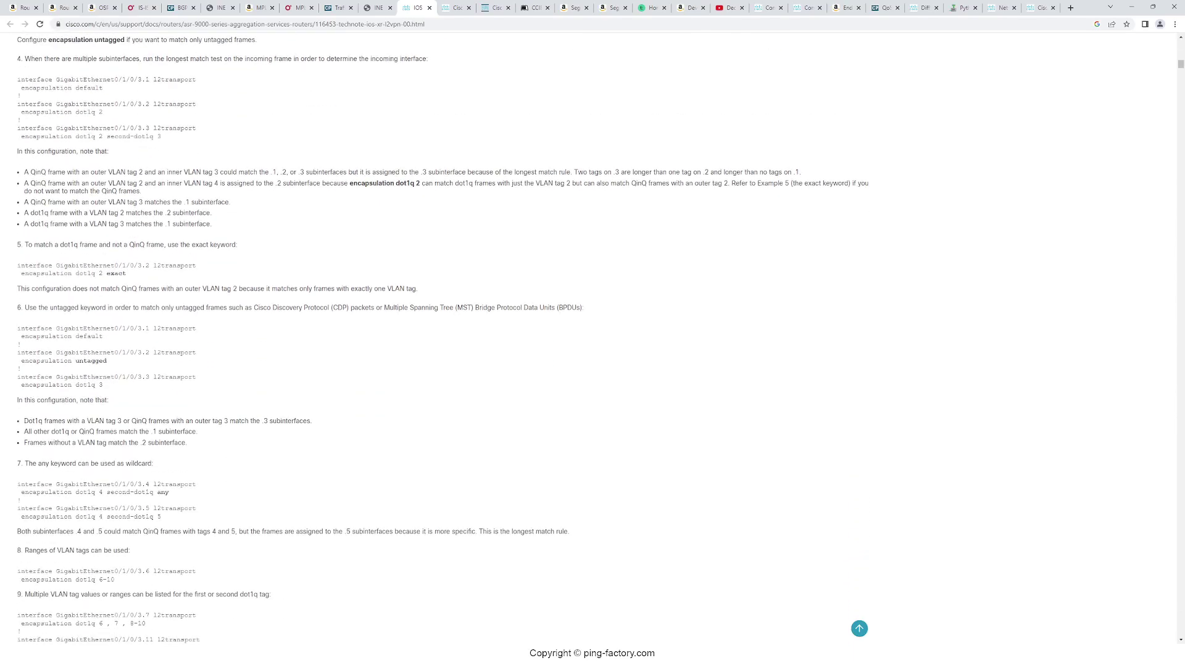
pyautogui.scroll(-5, 593, 338)
pyautogui.scroll(-5, 592, 339)
pyautogui.scroll(-5, 593, 338)
pyautogui.scroll(-5, 593, 339)
pyautogui.scroll(-5, 593, 339)
pyautogui.scroll(-5, 593, 339)
pyautogui.scroll(-5, 593, 339)
pyautogui.scroll(-5, 592, 338)
pyautogui.scroll(-5, 593, 339)
pyautogui.scroll(-10, 593, 339)
pyautogui.scroll(-5, 592, 339)
pyautogui.scroll(15, 593, 339)
pyautogui.scroll(10, 593, 339)
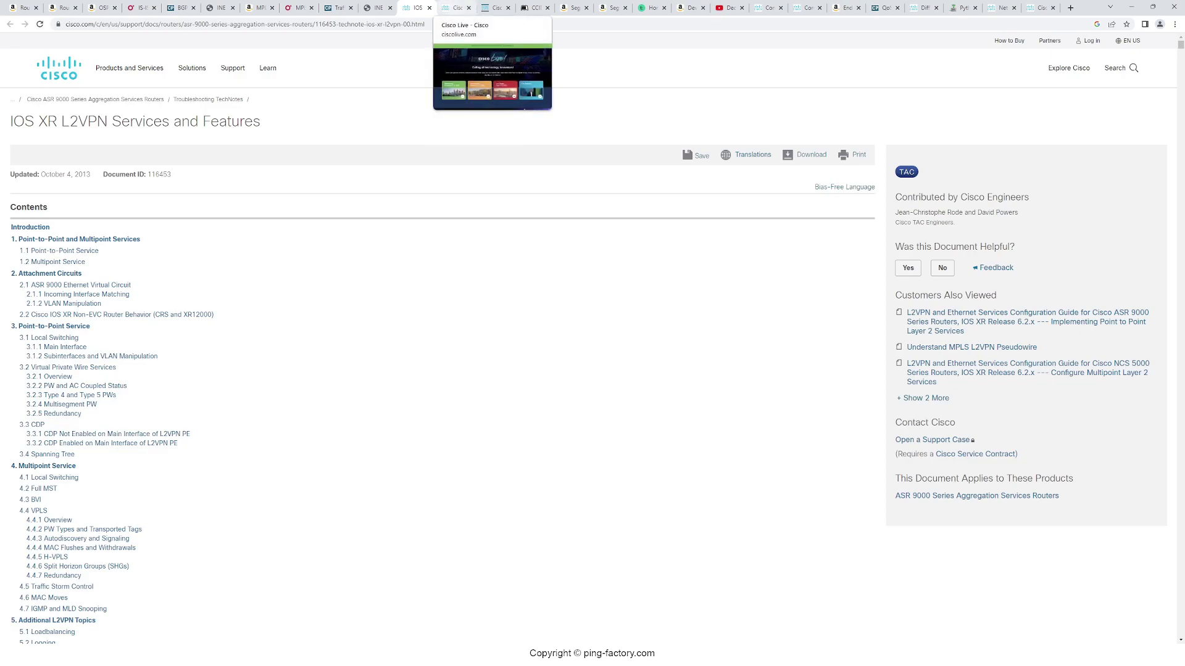
# Switch to the Cisco Live conference home page.
pyautogui.click(454, 8)
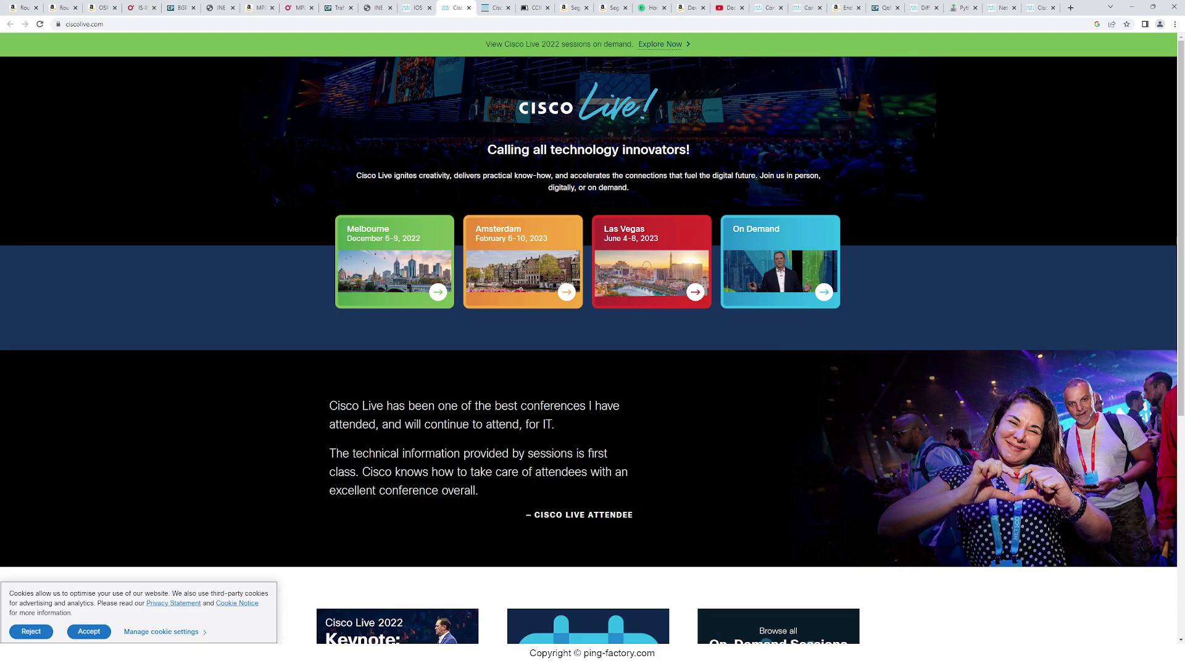
# Bring up e-vpn.io and its Conferences/Presentations page of Cisco Live EVPN sessions.
pyautogui.click(496, 8)
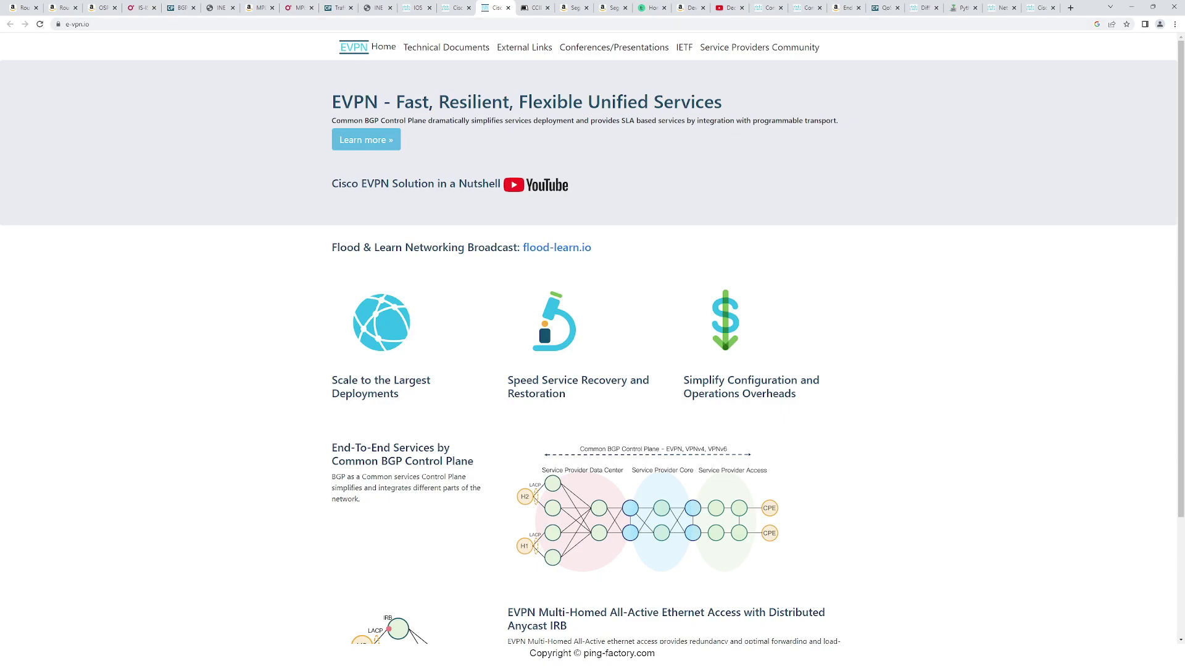
pyautogui.click(614, 47)
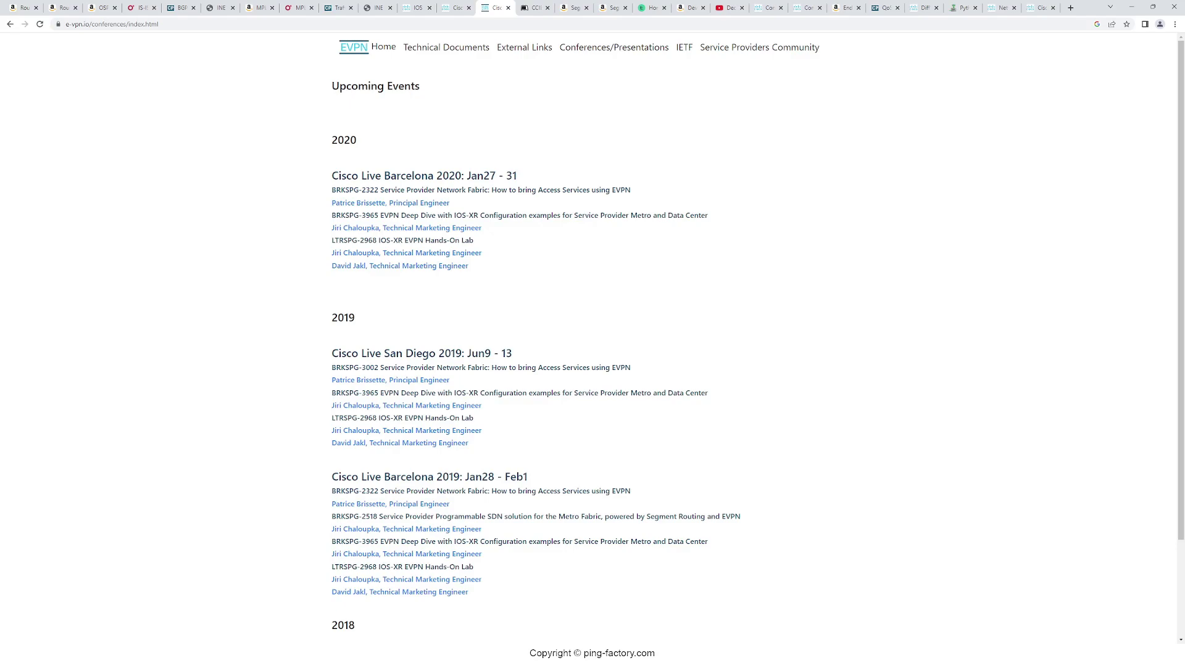
# Show Leanpub's CCIE SP v4 Comprehensive Guide, highlighting 'Comprehensive' in the title.
pyautogui.hotkey('ctrl', 'Tab')
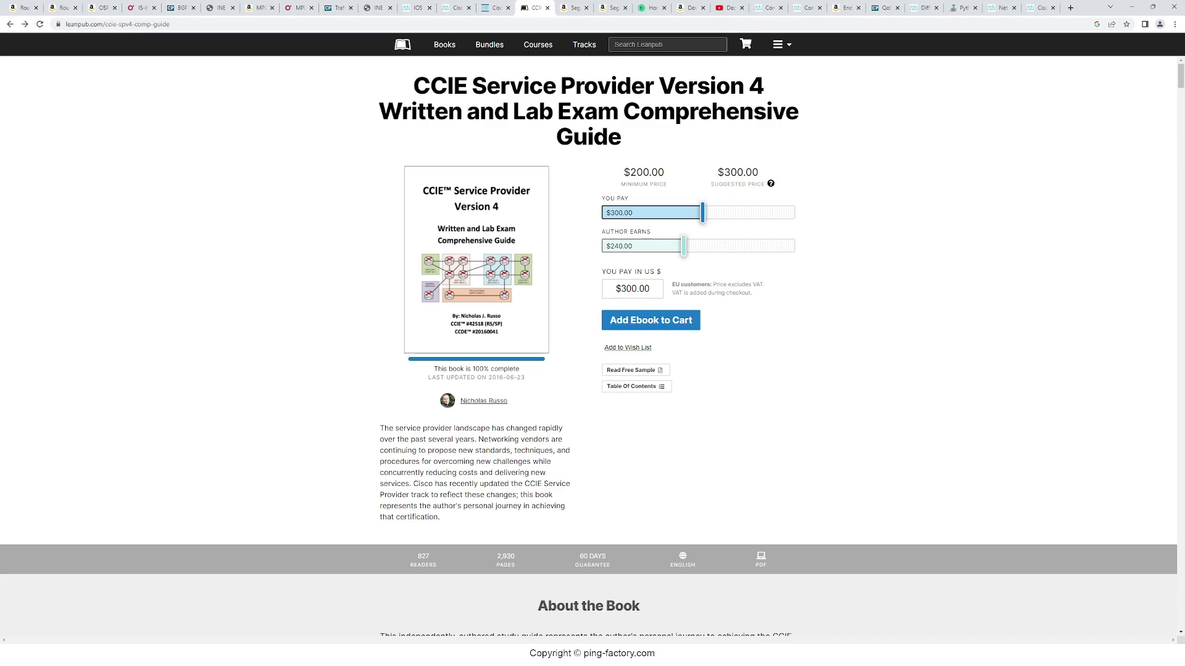
pyautogui.moveTo(623, 112); pyautogui.dragTo(798, 111)
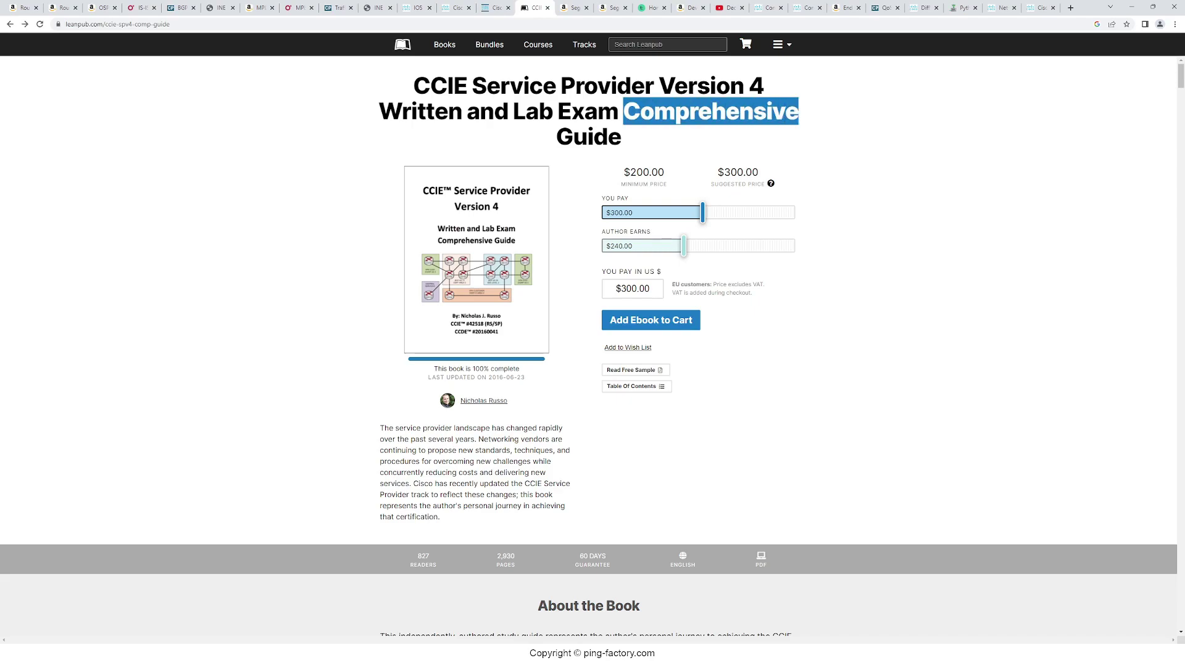
pyautogui.click(505, 557)
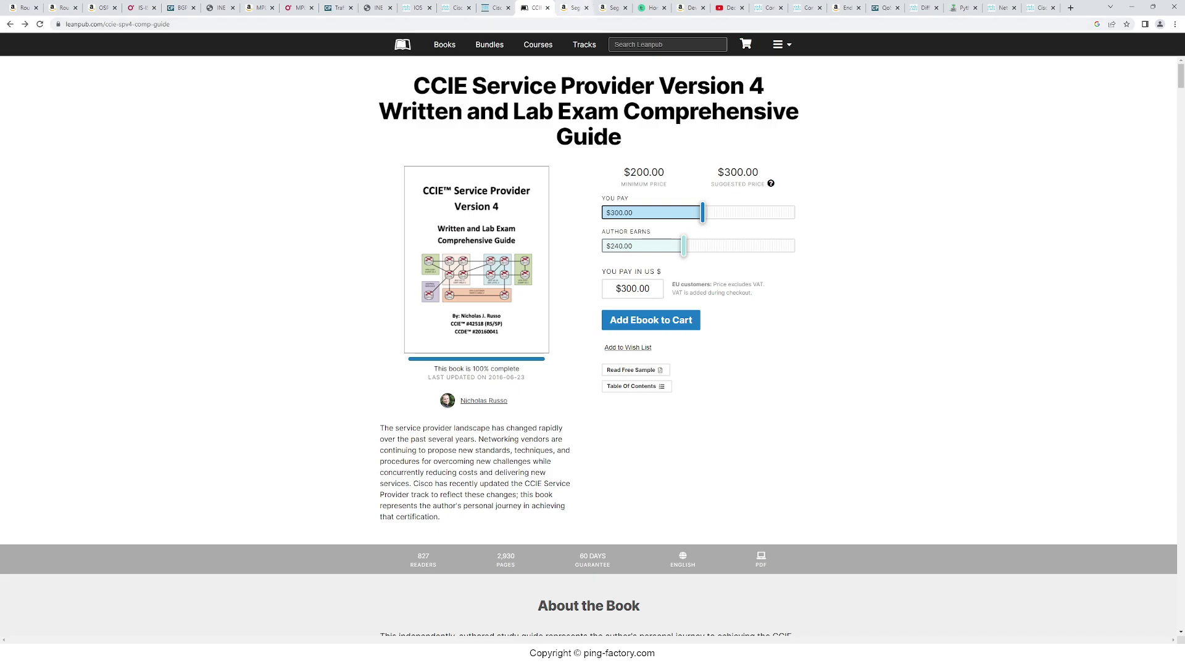
# Show Amazon's Segment Routing Part II book, briefly glancing at the Part I listing.
pyautogui.click(576, 7)
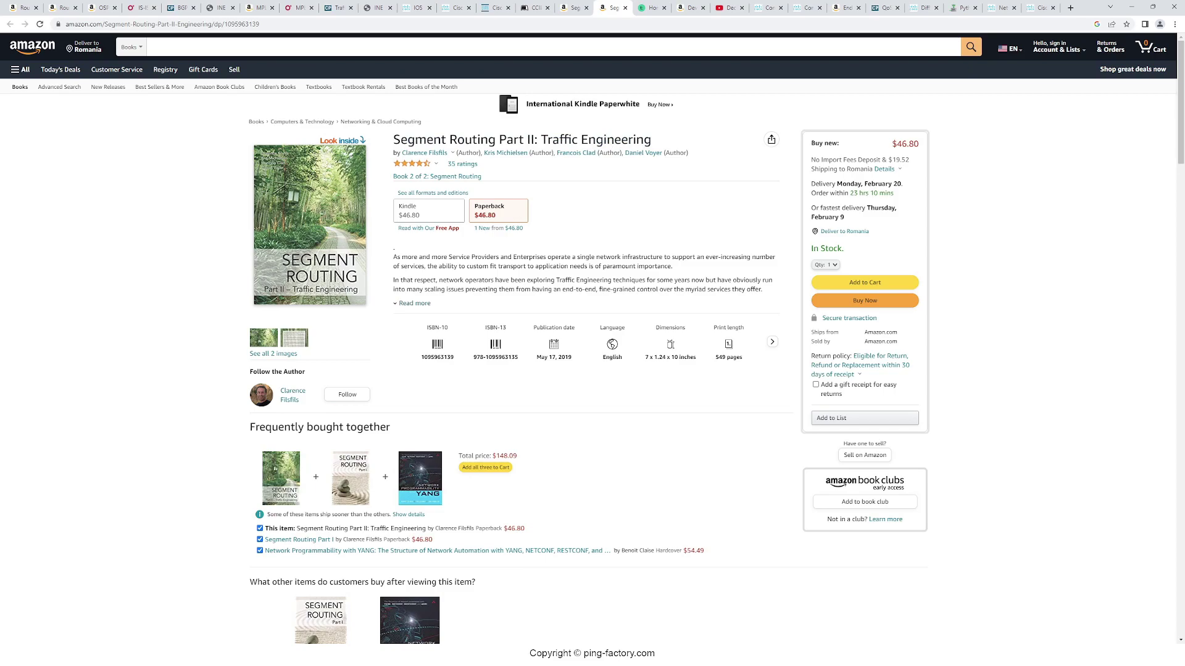
pyautogui.click(574, 8)
pyautogui.click(611, 8)
# Bring up Ping Factory's Cisco IOS XR Segment Routing course and point out its curriculum sections.
pyautogui.click(653, 8)
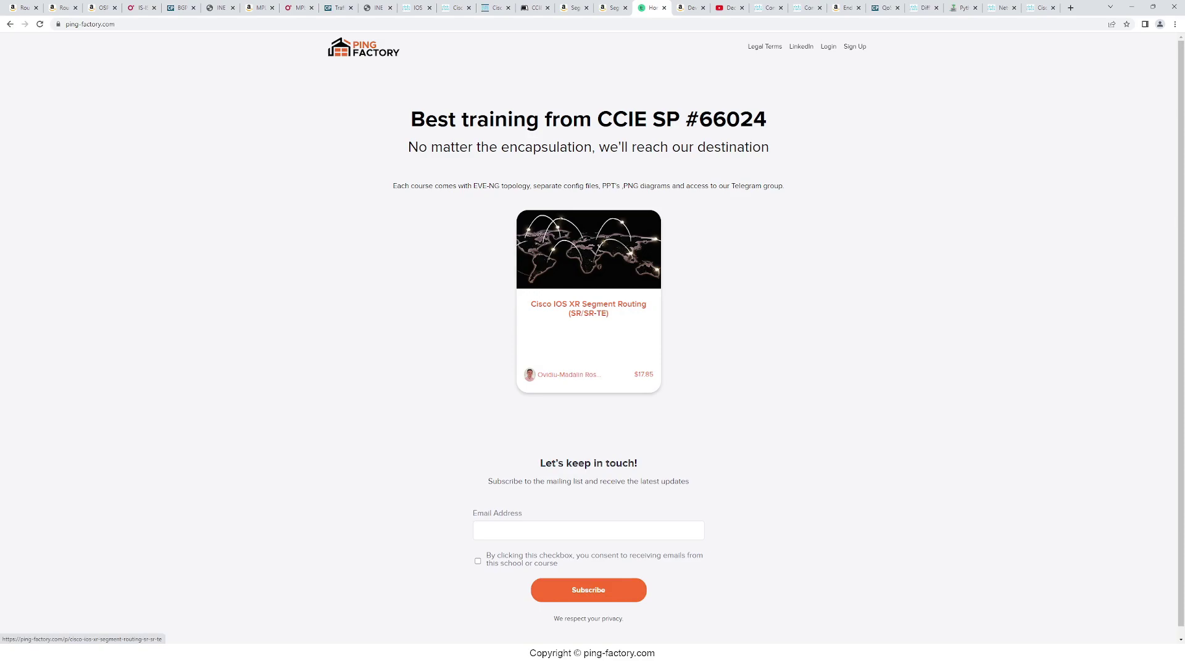
pyautogui.click(588, 309)
pyautogui.moveTo(543, 137); pyautogui.dragTo(635, 137)
pyautogui.click(588, 214)
pyautogui.moveTo(365, 308); pyautogui.dragTo(445, 309)
pyautogui.scroll(-5, 445, 278)
pyautogui.moveTo(364, 438); pyautogui.dragTo(514, 438)
pyautogui.scroll(-1, 515, 439)
pyautogui.scroll(-5, 555, 371)
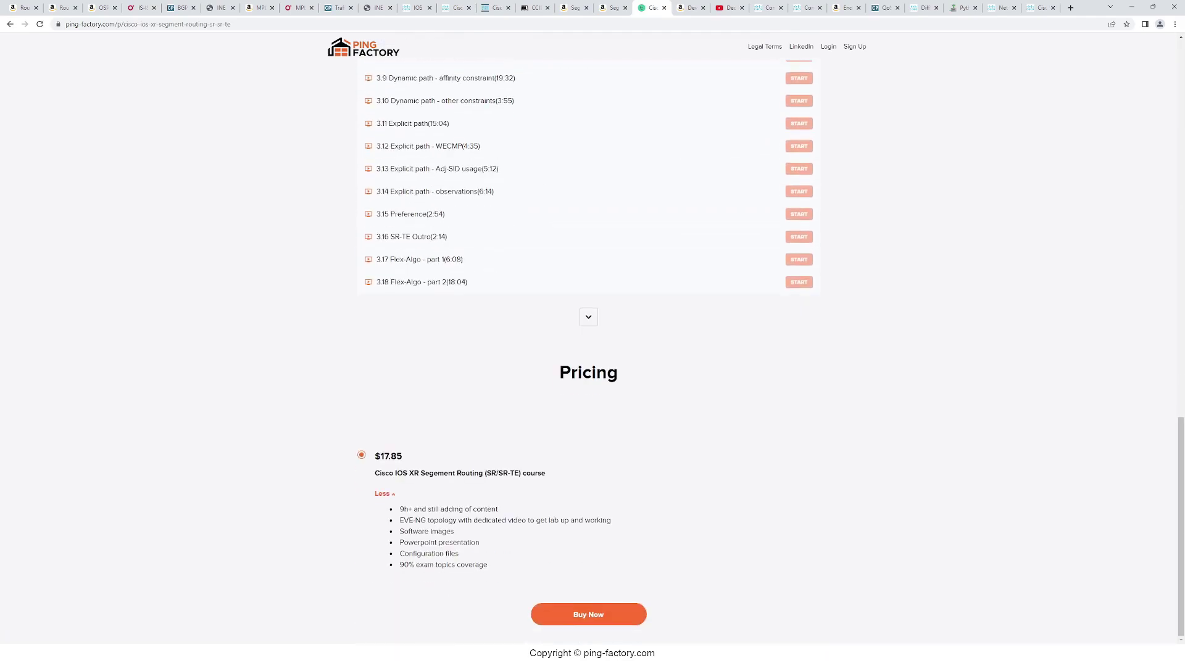
# Expand the full lesson list, highlighting the Multi-domain scenario section and the course title.
pyautogui.click(590, 318)
pyautogui.moveTo(366, 308); pyautogui.dragTo(446, 308)
pyautogui.click(446, 308)
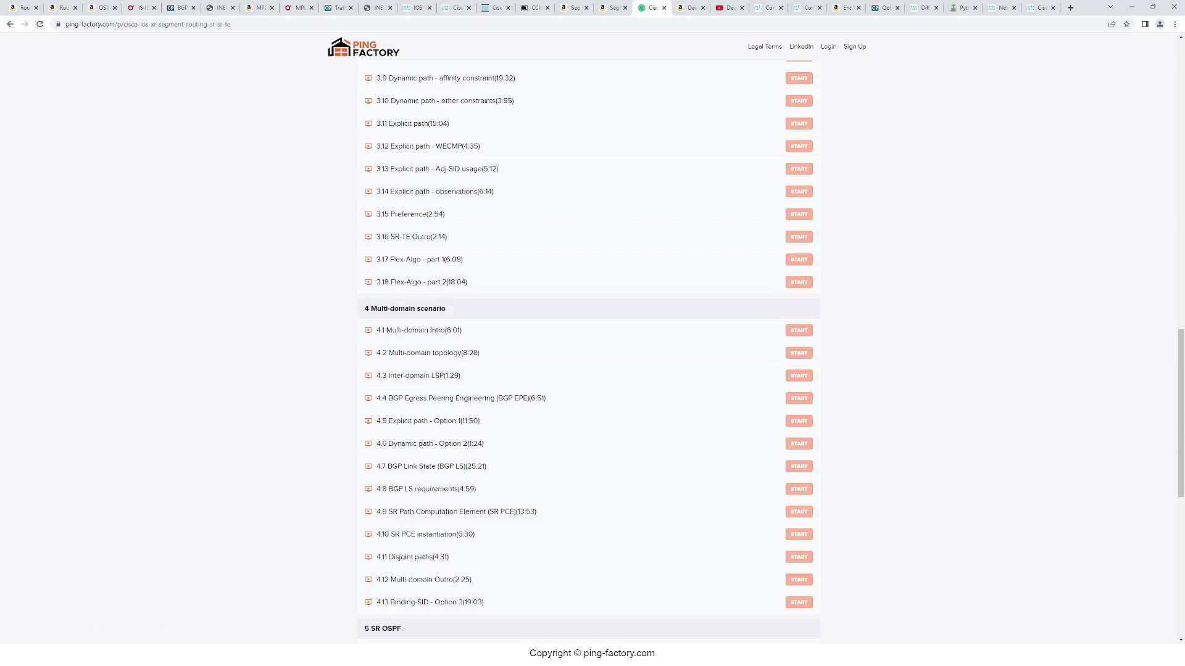
pyautogui.moveTo(365, 309); pyautogui.dragTo(447, 308)
pyautogui.click(446, 308)
pyautogui.scroll(-1, 446, 309)
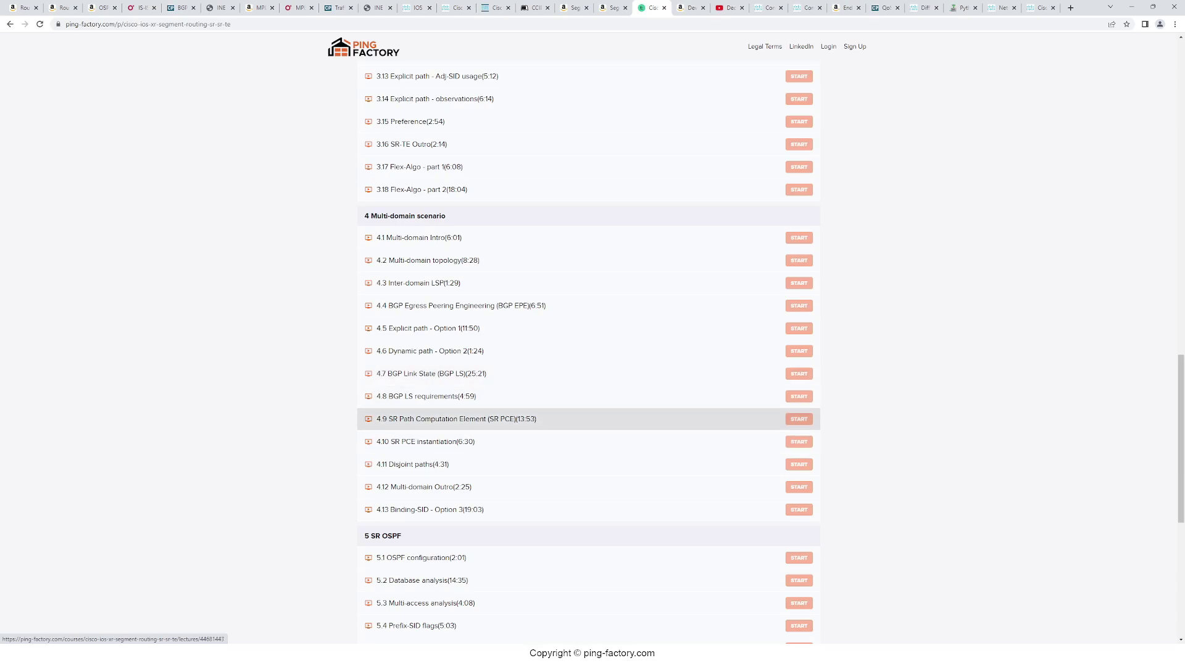
pyautogui.scroll(-1, 589, 418)
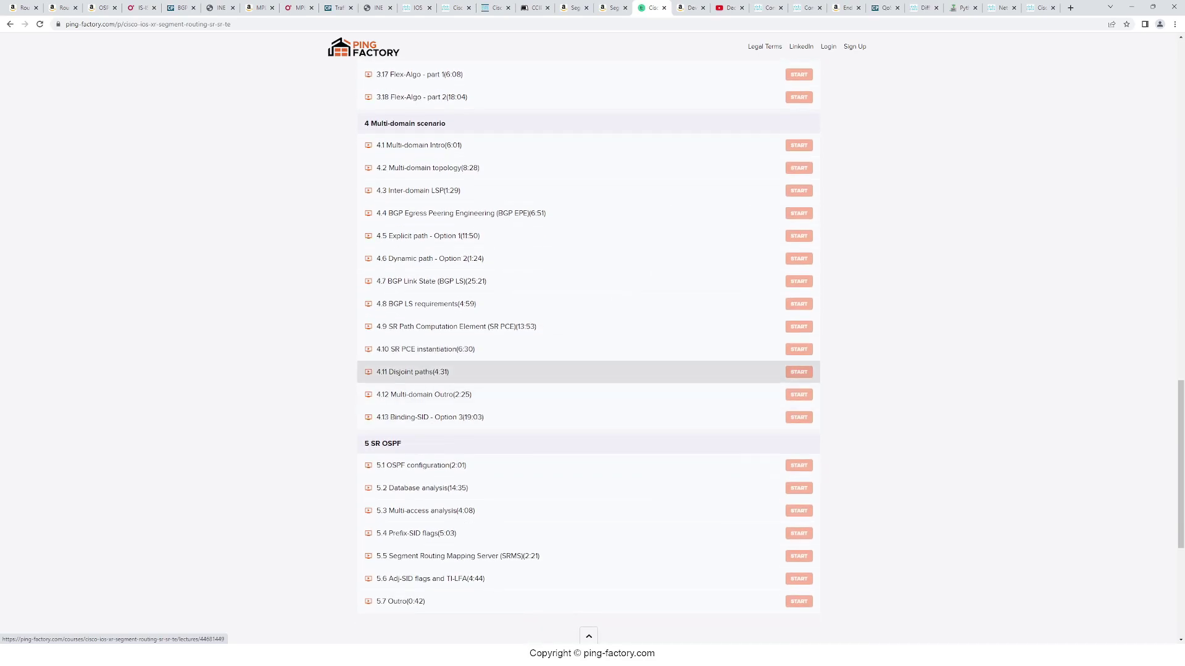
pyautogui.scroll(-2, 588, 389)
pyautogui.scroll(3, 589, 388)
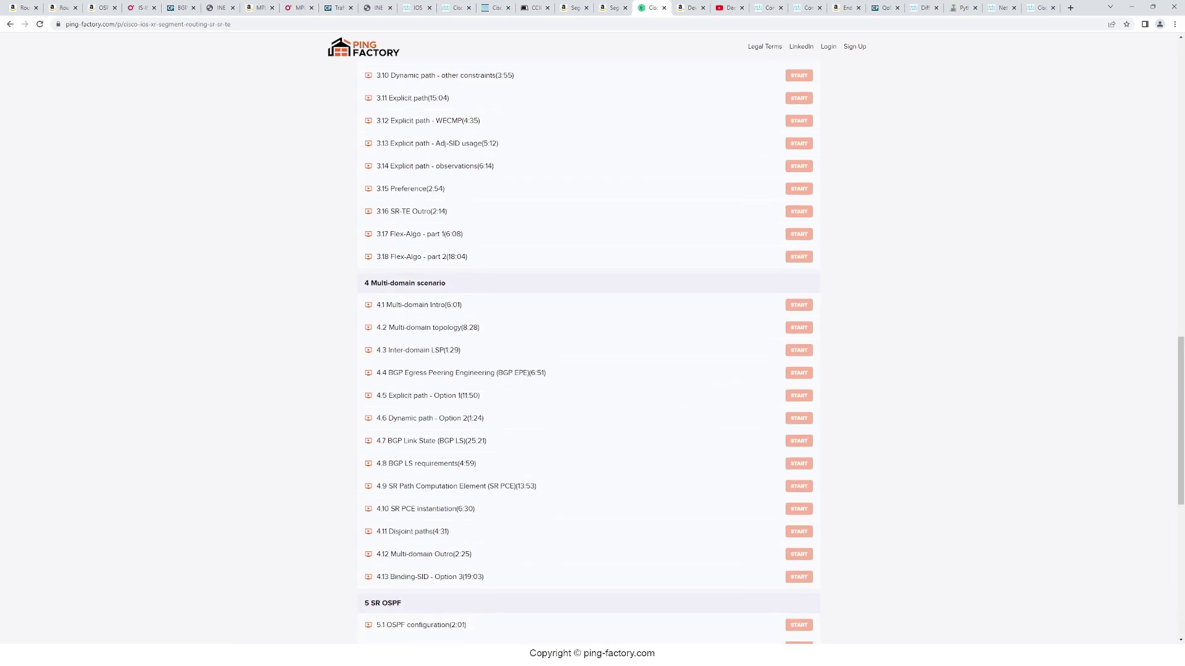
pyautogui.scroll(-5, 590, 371)
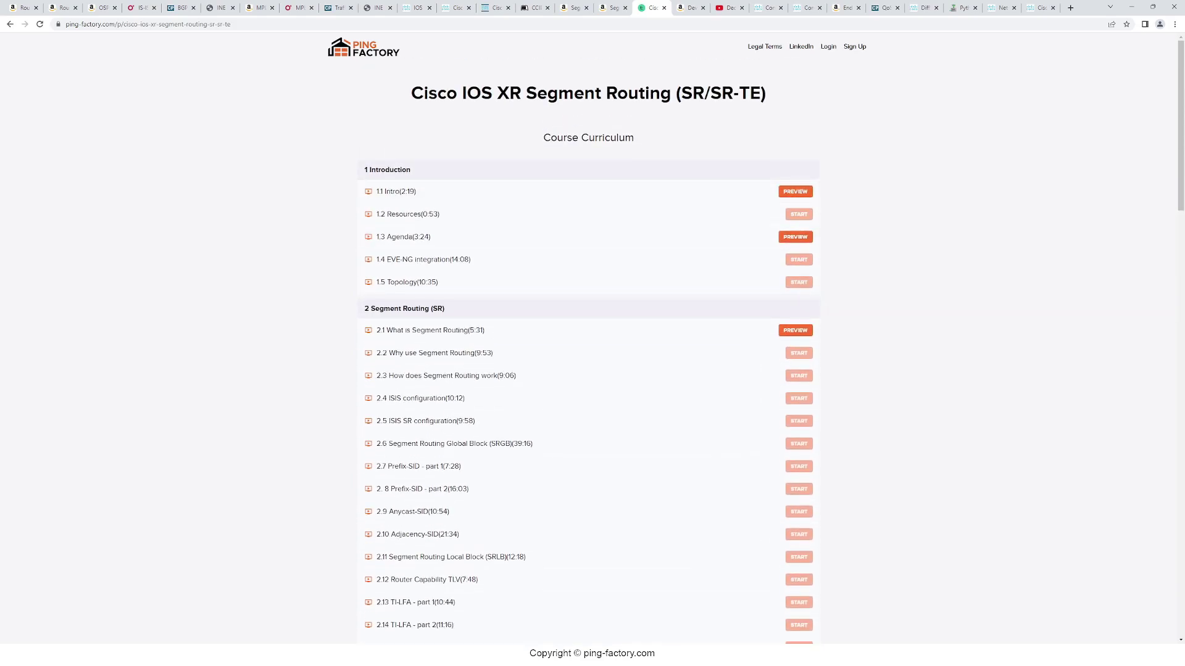
pyautogui.moveTo(437, 92)
pyautogui.mouseDown()
pyautogui.moveTo(628, 93)
pyautogui.moveTo(437, 93)
pyautogui.mouseUp()
pyautogui.click(552, 96)
pyautogui.moveTo(761, 93); pyautogui.dragTo(428, 93)
pyautogui.click(764, 93)
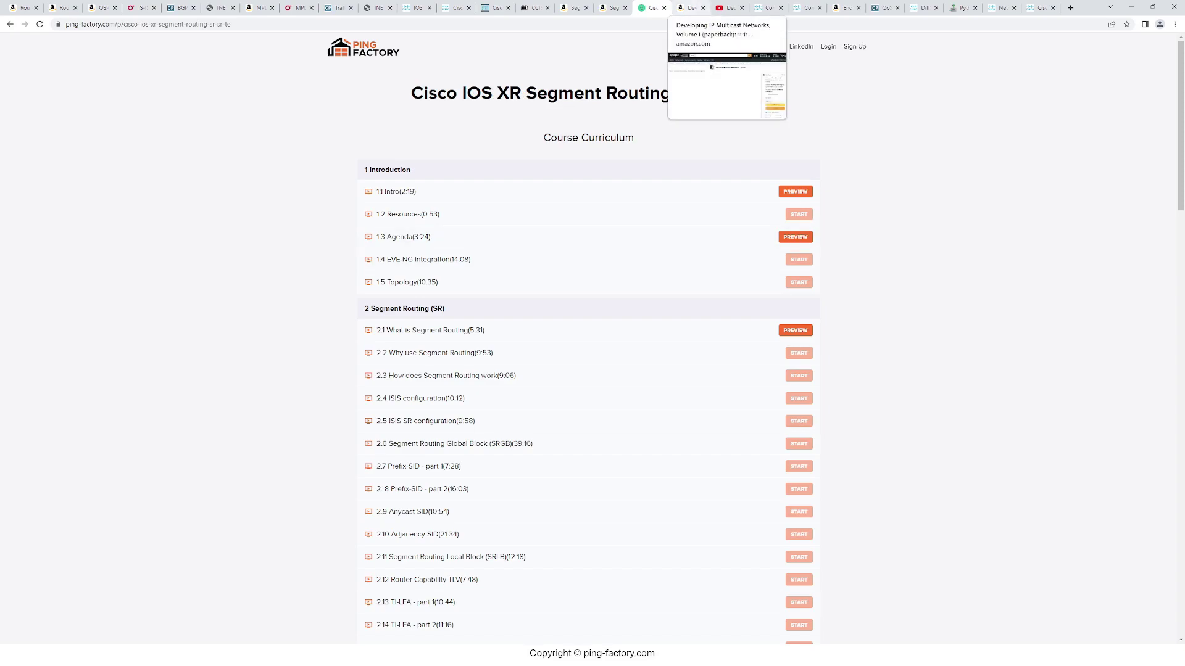
# Show Amazon's Developing IP Multicast Networks Volume I, highlighting its title and author.
pyautogui.click(690, 8)
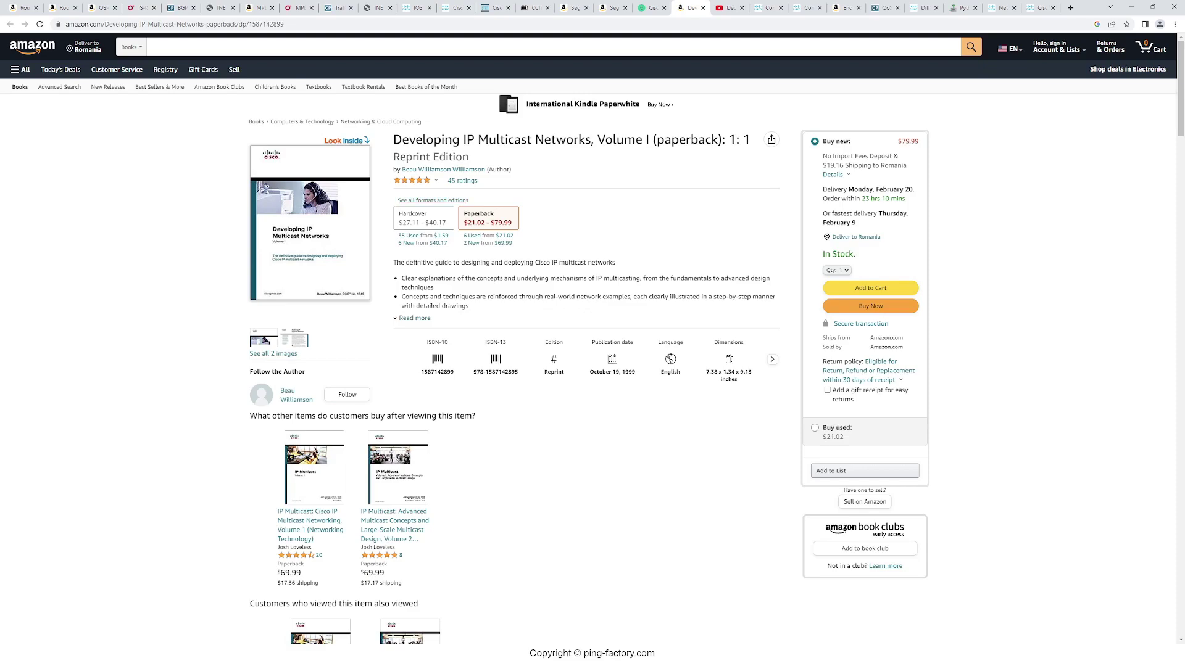
pyautogui.moveTo(394, 170); pyautogui.dragTo(512, 169)
pyautogui.click(396, 170)
pyautogui.click(397, 169)
pyautogui.moveTo(394, 139); pyautogui.dragTo(598, 140)
pyautogui.click(585, 140)
pyautogui.click(599, 139)
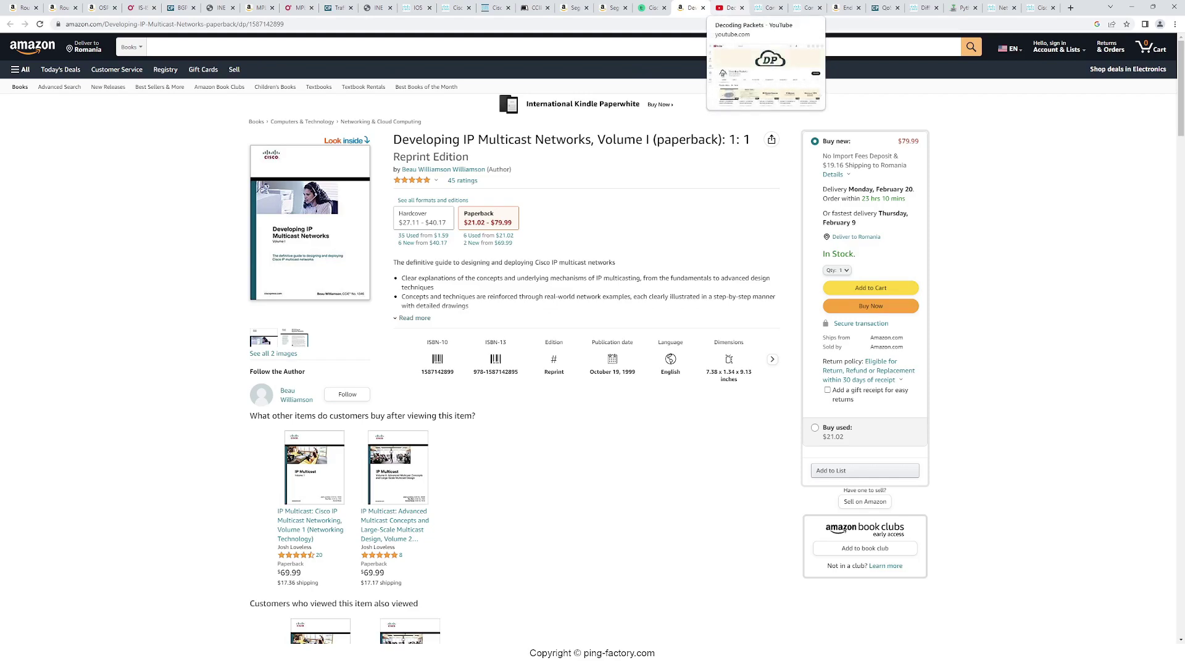
# Move to the Decoding Packets YouTube channel and highlight its name.
pyautogui.click(729, 8)
pyautogui.moveTo(486, 248); pyautogui.dragTo(396, 248)
# Leave the Decoding Packets channel for Cisco's Configure mVPN Profiles in IOS XR tech note.
pyautogui.click(396, 248)
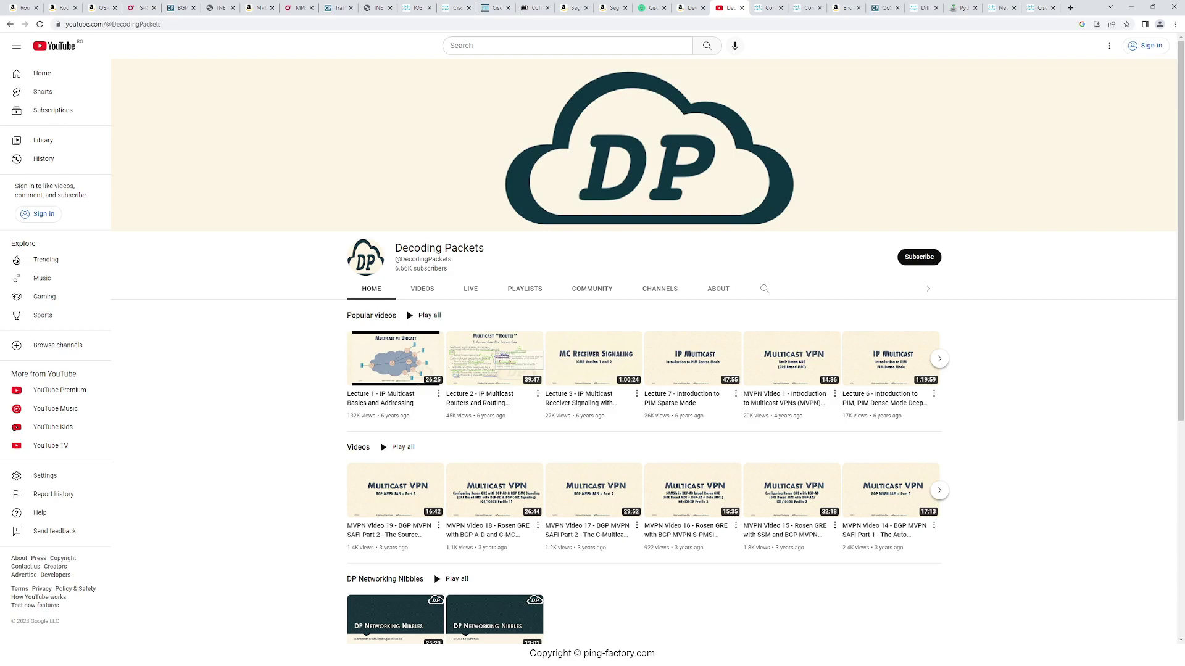
pyautogui.hotkey('ctrl', 'Tab')
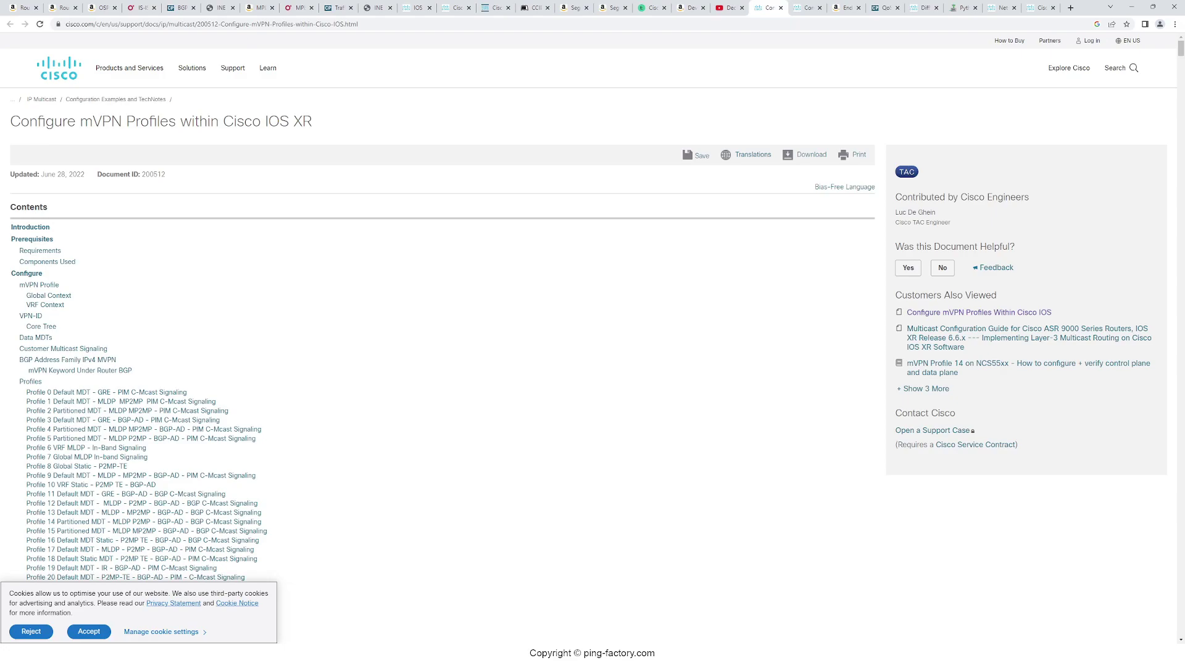
pyautogui.moveTo(244, 122); pyautogui.dragTo(313, 122)
# Compare the IOS XR and Cisco IOS mVPN profile notes, highlighting IOS and the author's name.
pyautogui.click(313, 121)
pyautogui.scroll(-3, 314, 121)
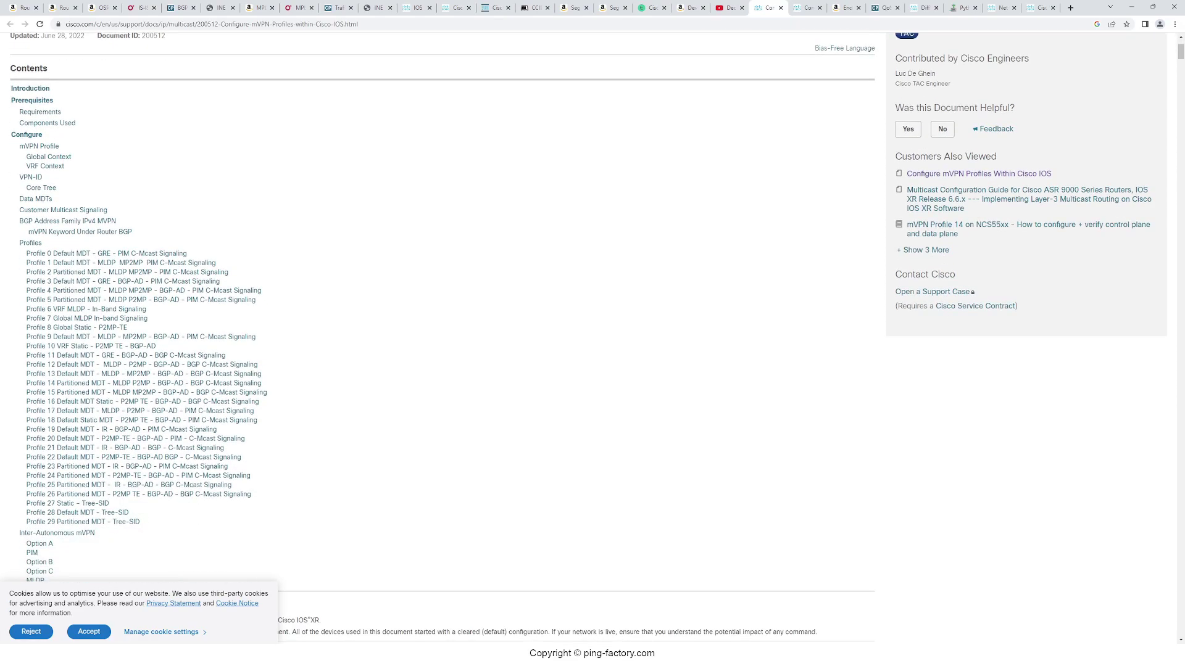
pyautogui.hotkey('ctrl', 'Tab')
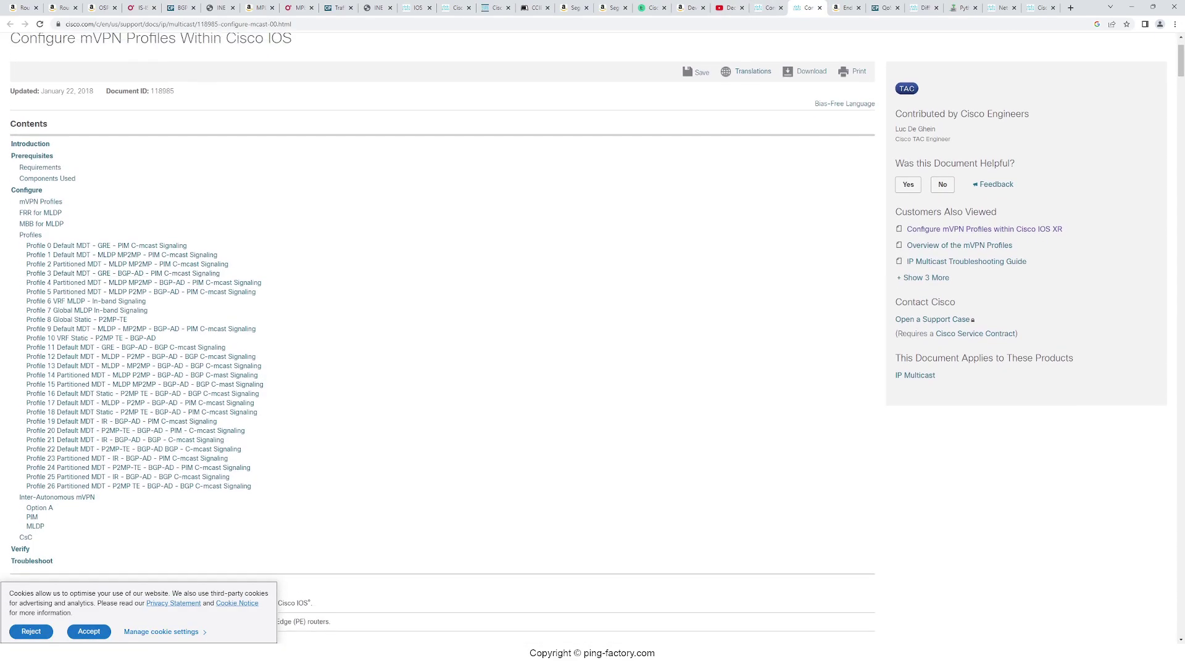
pyautogui.scroll(1, 592, 333)
pyautogui.moveTo(255, 122); pyautogui.dragTo(293, 121)
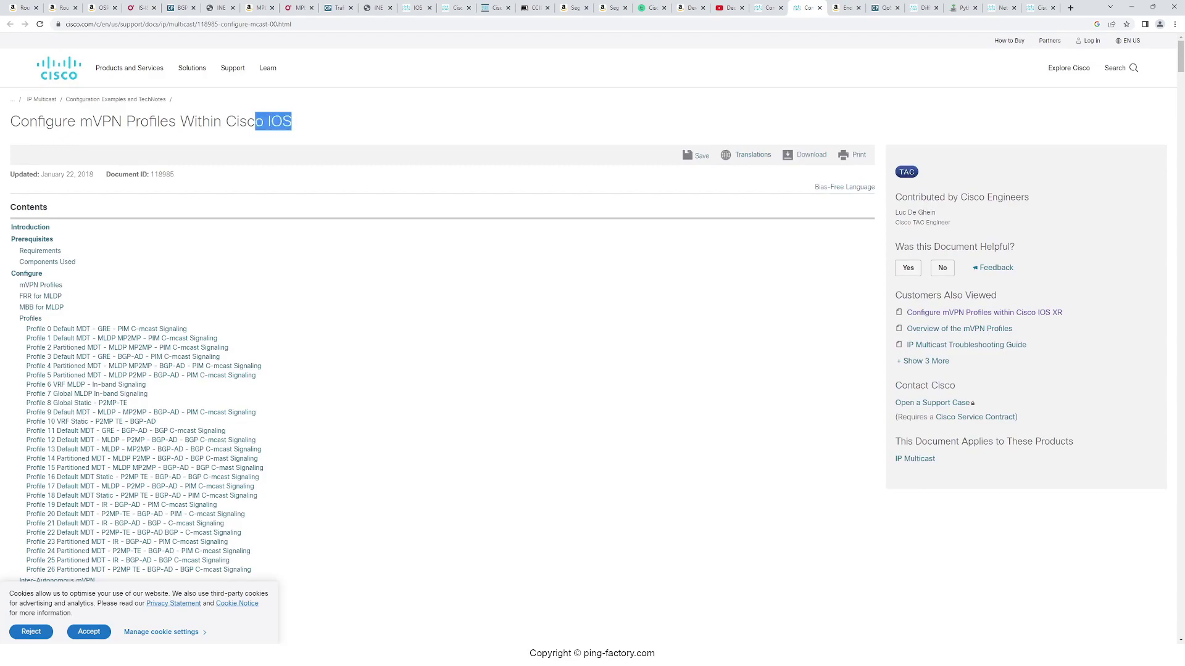
pyautogui.click(292, 122)
pyautogui.moveTo(895, 211); pyautogui.dragTo(937, 212)
pyautogui.click(936, 212)
pyautogui.hotkey('ctrl', 'pageup')
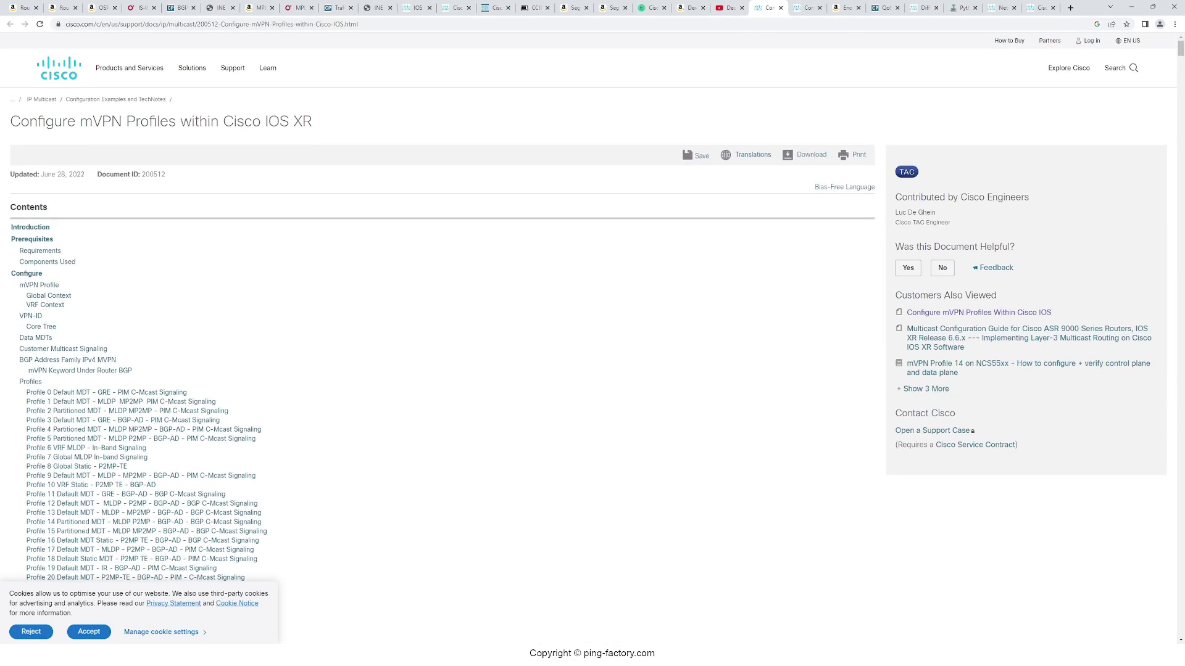
pyautogui.click(935, 212)
# Flip between the two mVPN notes again, then bring up Amazon's End-to-End QoS Network Design.
pyautogui.click(806, 8)
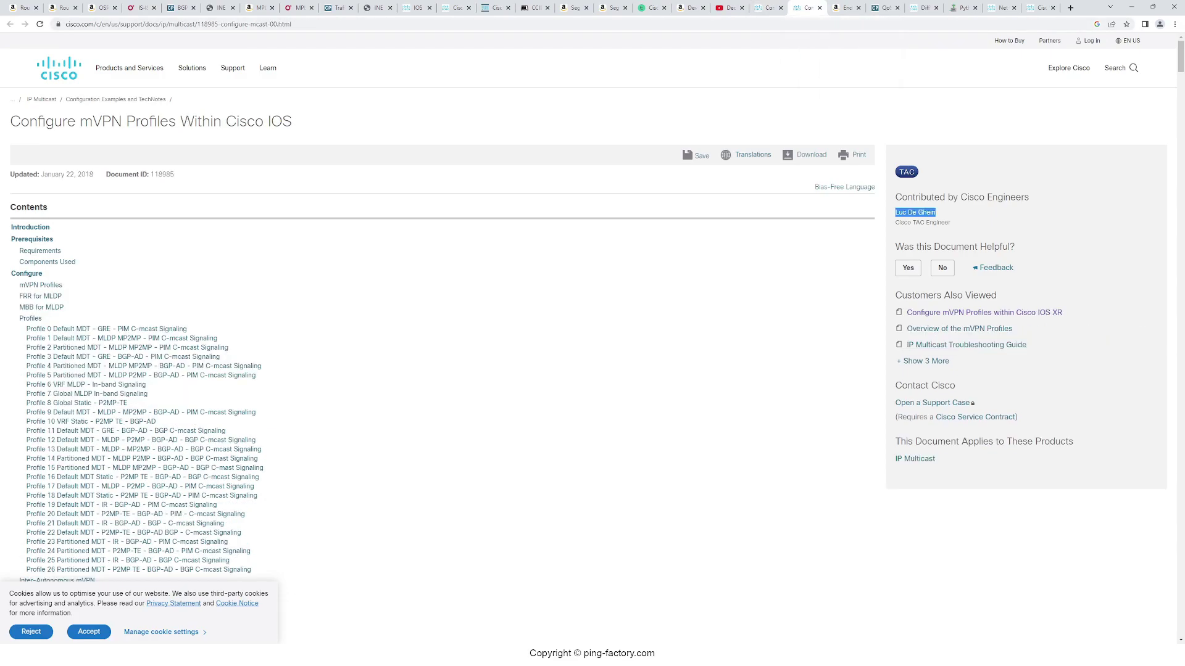
pyautogui.click(768, 7)
pyautogui.click(805, 7)
pyautogui.click(845, 7)
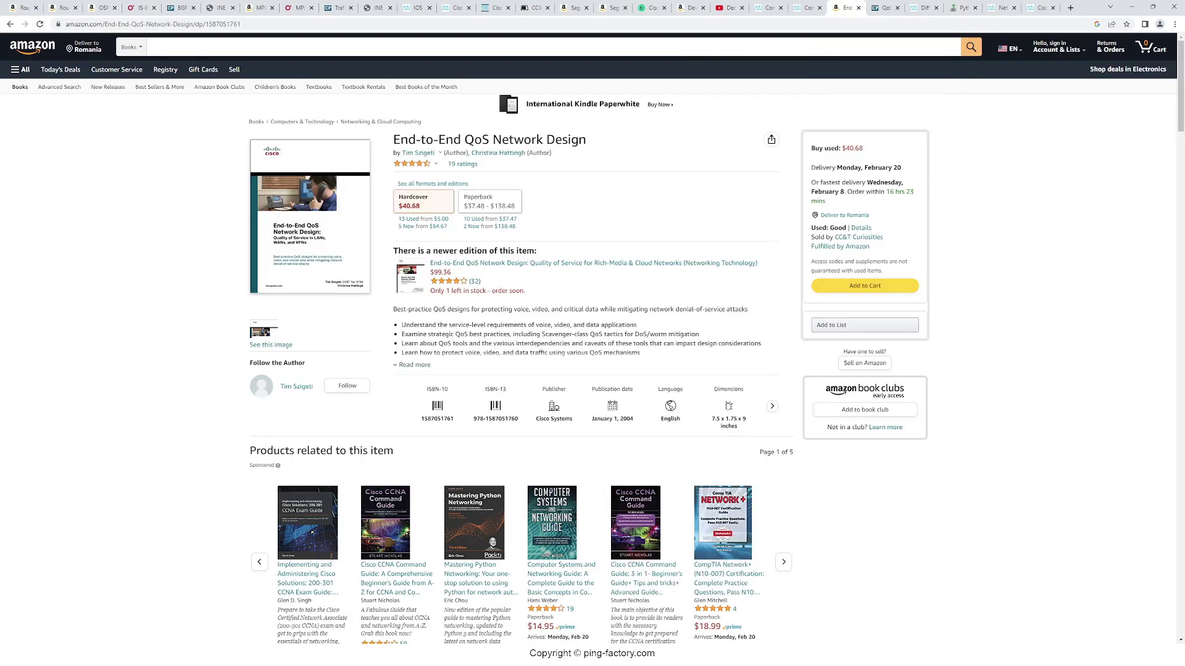
# Highlight the End-to-End QoS Network Design title on Amazon while discussing it.
pyautogui.moveTo(394, 139); pyautogui.dragTo(586, 138)
pyautogui.click(586, 139)
pyautogui.moveTo(408, 139); pyautogui.dragTo(454, 139)
pyautogui.click(453, 139)
# Show Cisco Press's QoS for IP/MPLS Networks, noting its IOS XR coverage, then the DiffServ Tunneling note.
pyautogui.hotkey('ctrl', 'Tab')
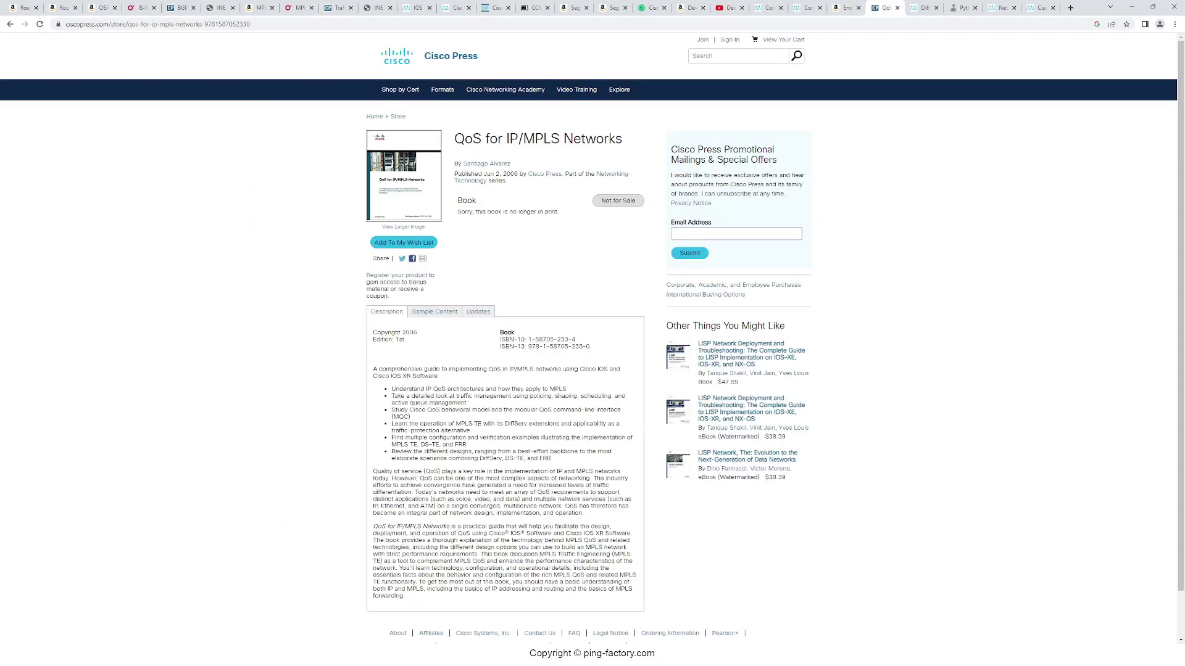
pyautogui.moveTo(454, 137); pyautogui.dragTo(552, 138)
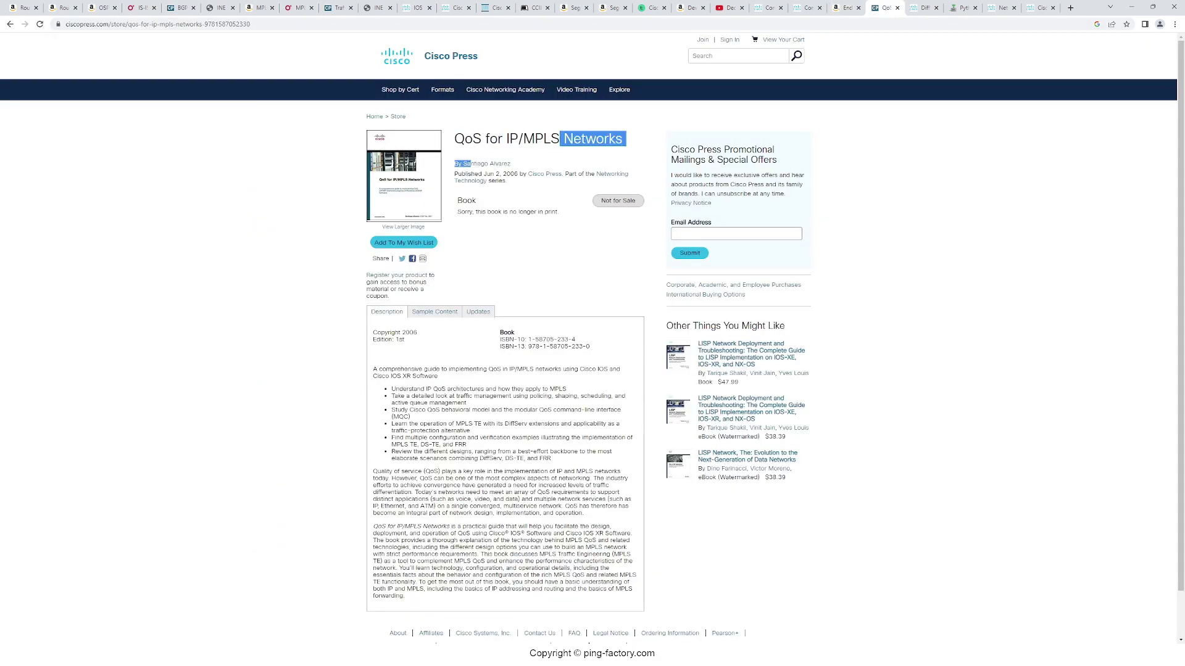
pyautogui.moveTo(504, 140)
pyautogui.mouseDown()
pyautogui.moveTo(553, 139)
pyautogui.moveTo(472, 138)
pyautogui.moveTo(544, 140)
pyautogui.mouseUp()
pyautogui.click(544, 139)
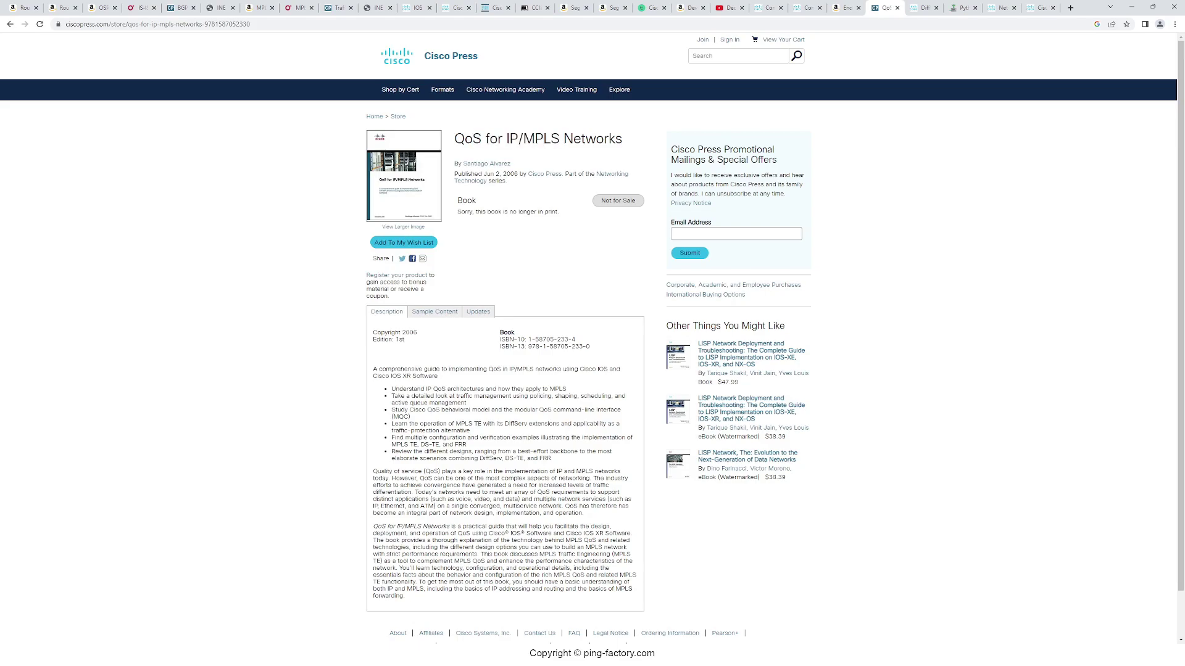
pyautogui.moveTo(373, 376); pyautogui.dragTo(417, 376)
pyautogui.click(924, 8)
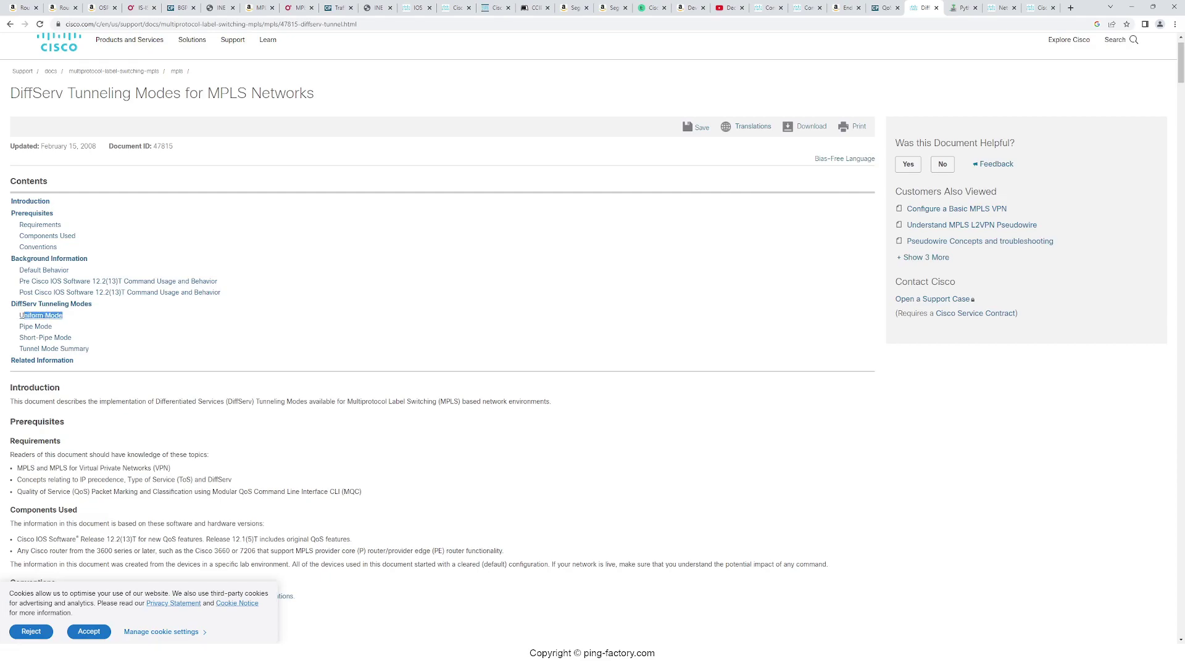
# Highlight the Uniform, Pipe and Short-Pipe modes, then bring up the Python for Network Engineers site.
pyautogui.moveTo(20, 316); pyautogui.dragTo(71, 338)
pyautogui.scroll(-3, 592, 333)
pyautogui.scroll(-3, 593, 334)
pyautogui.scroll(2, 593, 334)
pyautogui.scroll(3, 593, 334)
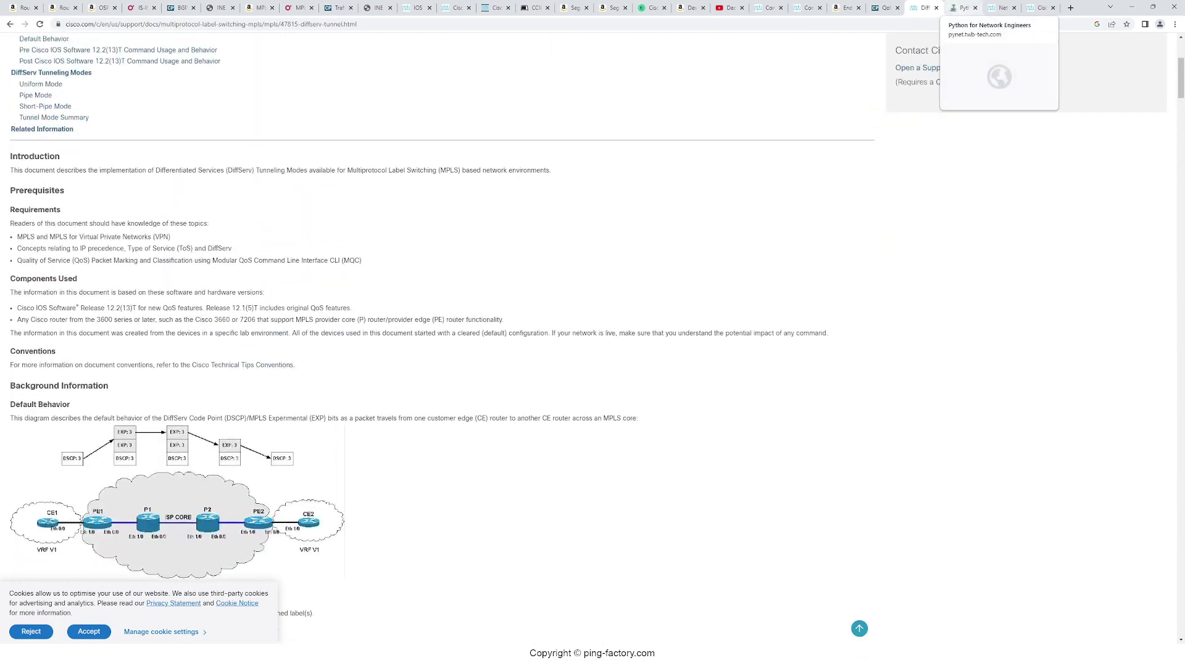
pyautogui.click(963, 7)
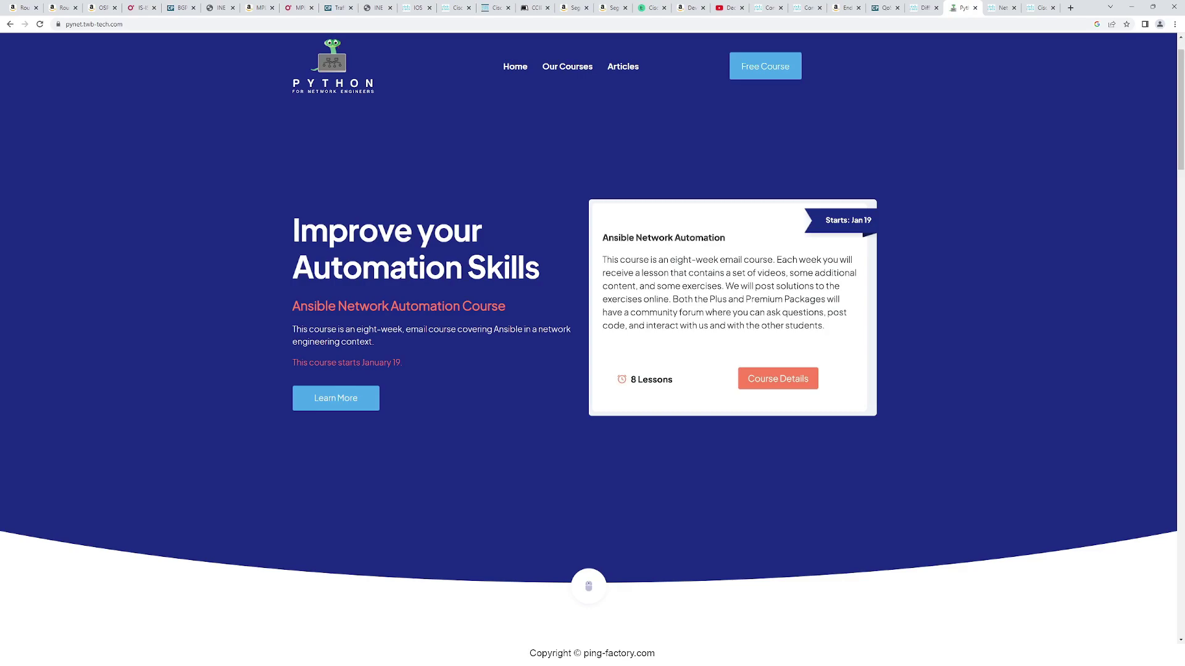
# Highlight the 'Improve your Automation Skills' heading, then move to the Cisco NSO Fundamentals docs.
pyautogui.tripleClick(436, 269)
pyautogui.click(305, 265)
pyautogui.click(1000, 8)
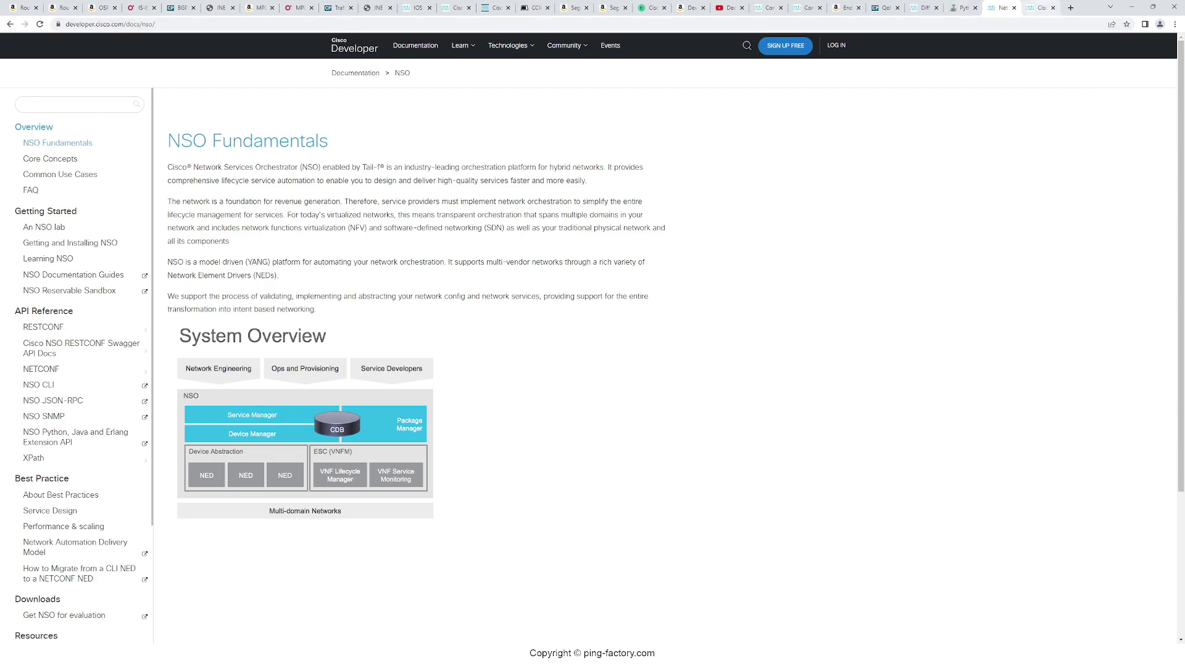
# Switch to the developer.cisco.com NSO site listing hands-on learning labs.
pyautogui.click(1039, 7)
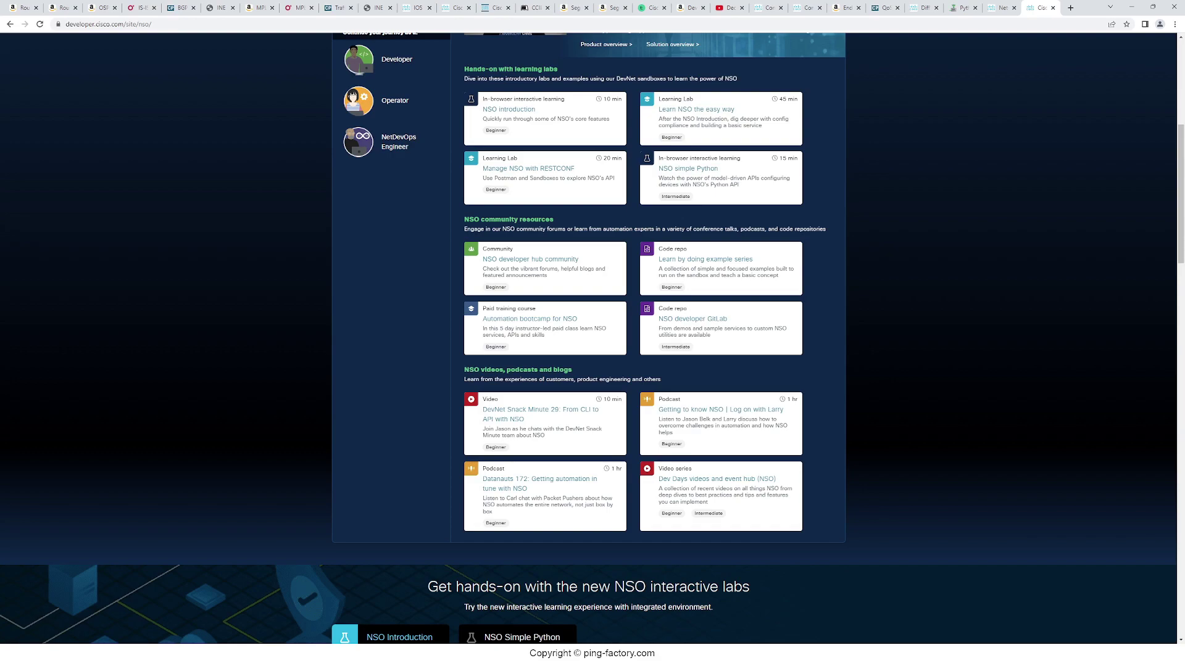
pyautogui.scroll(-2, 593, 338)
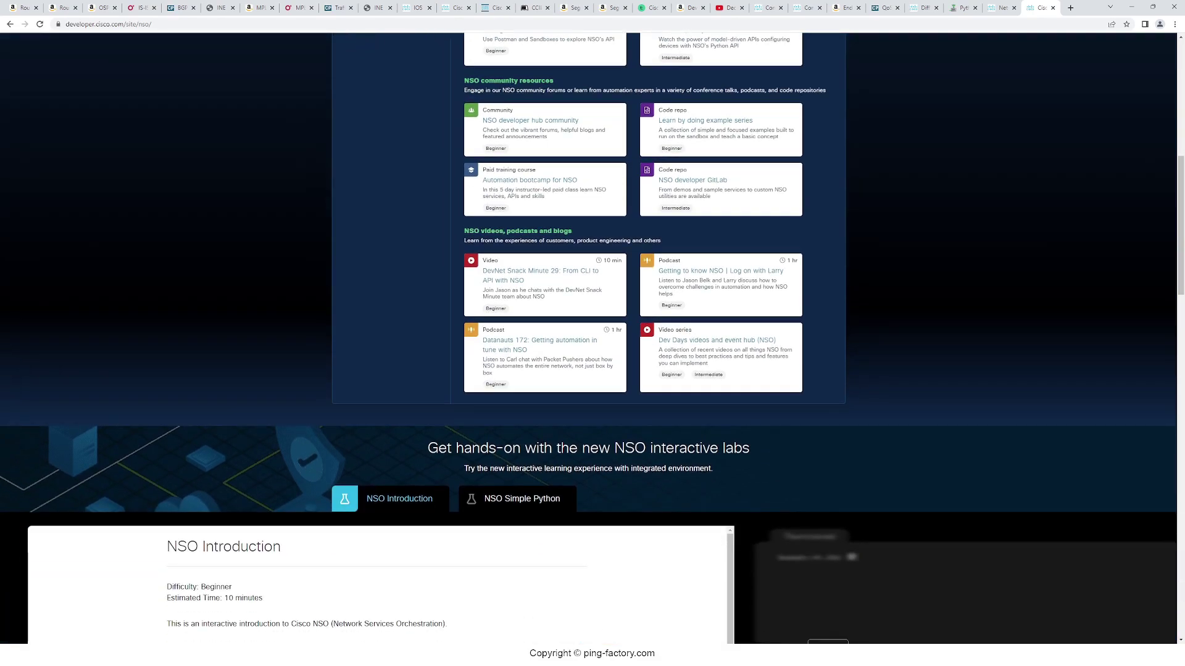
pyautogui.scroll(2, 592, 339)
pyautogui.scroll(2, 593, 338)
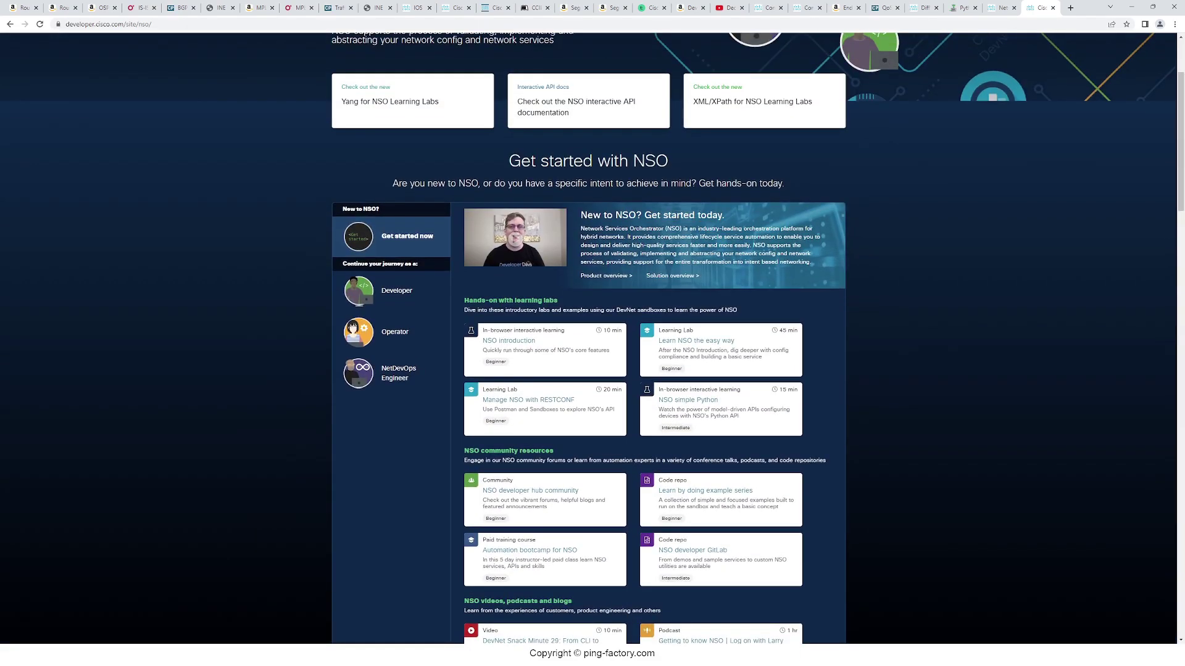